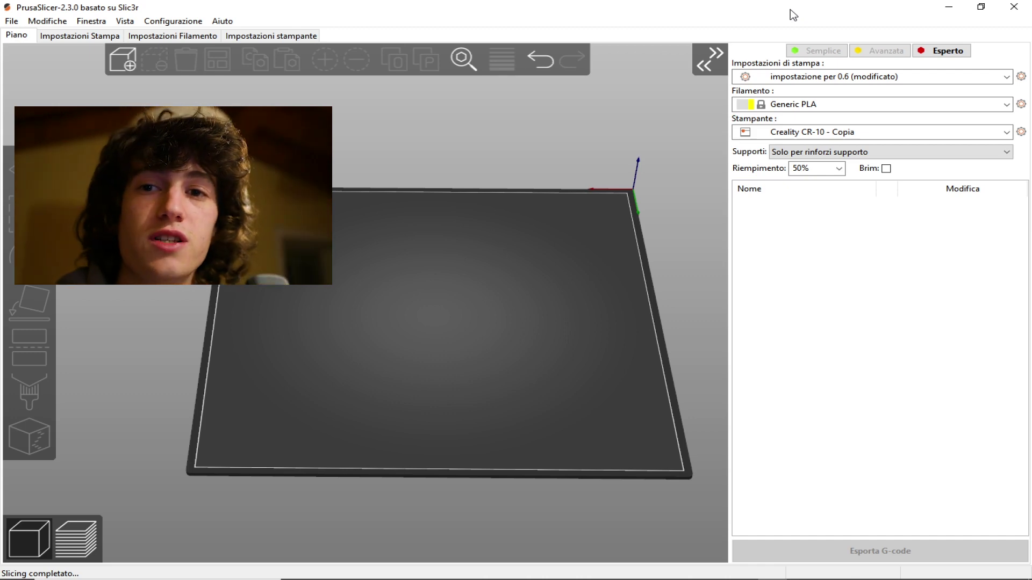
Step: Pan and orbit around the L-shaped oggetto body to inspect it from several angles
middle_drag(668, 285, 646, 294)
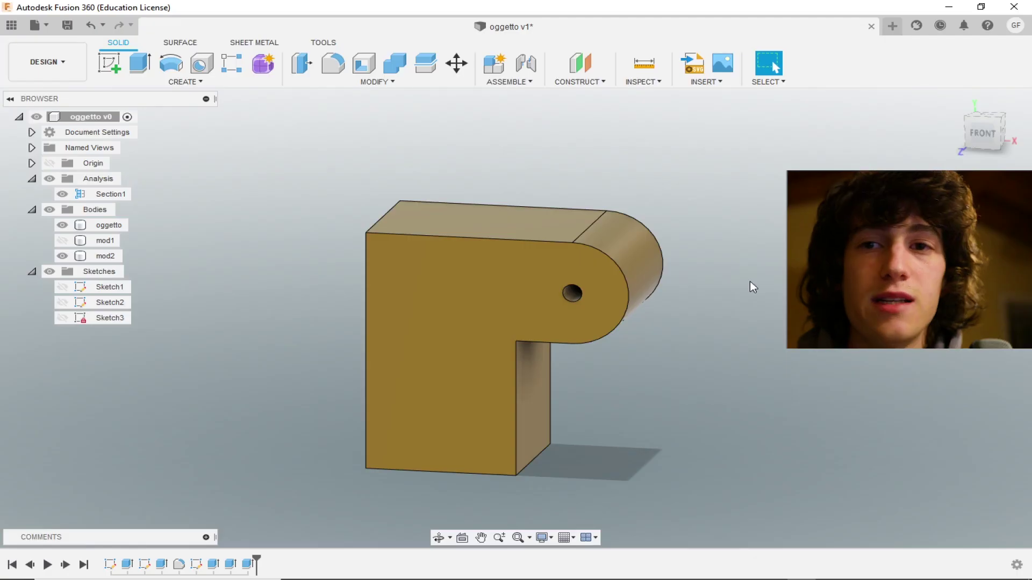
mouse_move(982, 140)
mouse_down()
mouse_move(984, 182)
mouse_move(982, 139)
mouse_up()
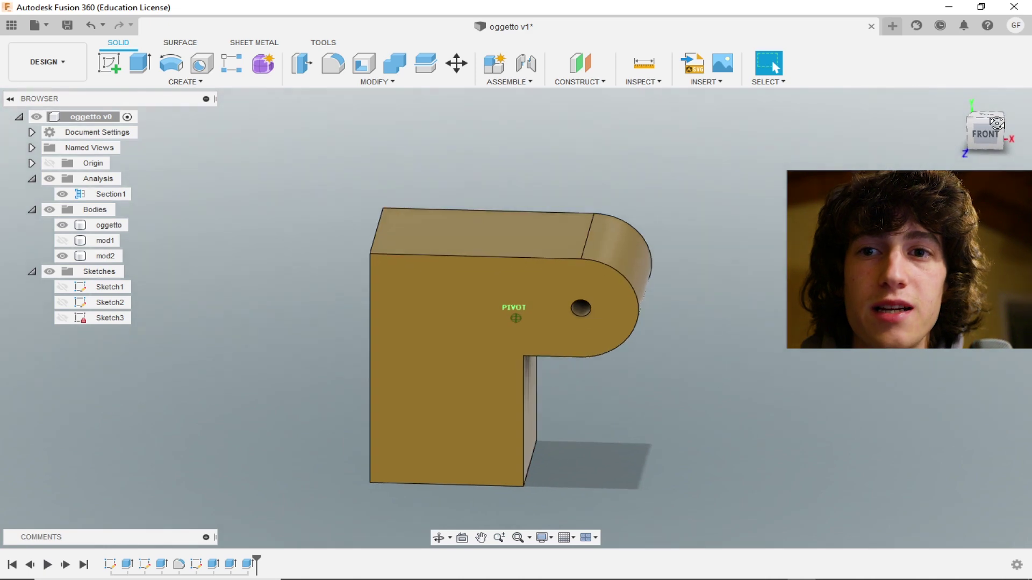
drag(982, 139, 983, 134)
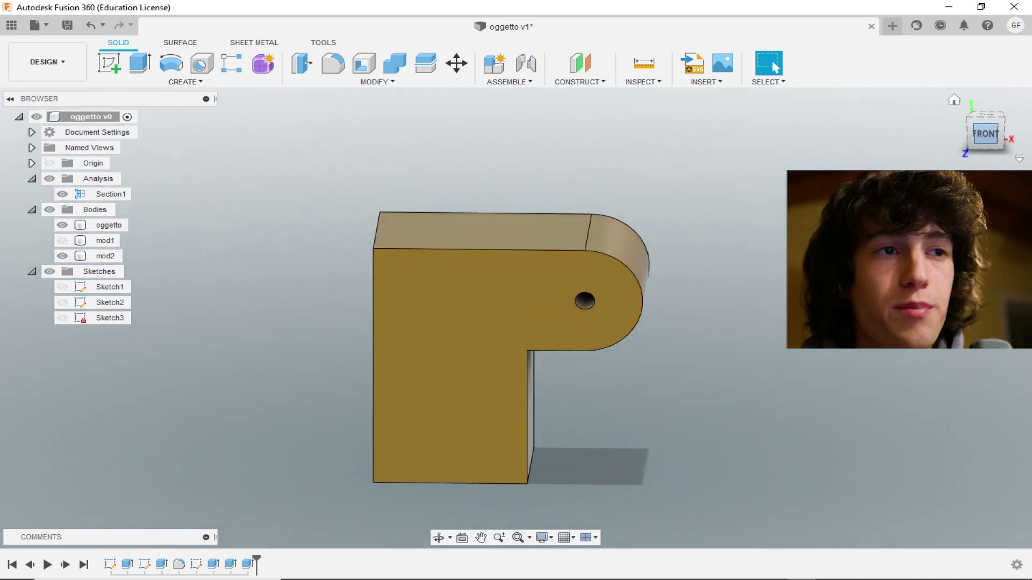
click(436, 370)
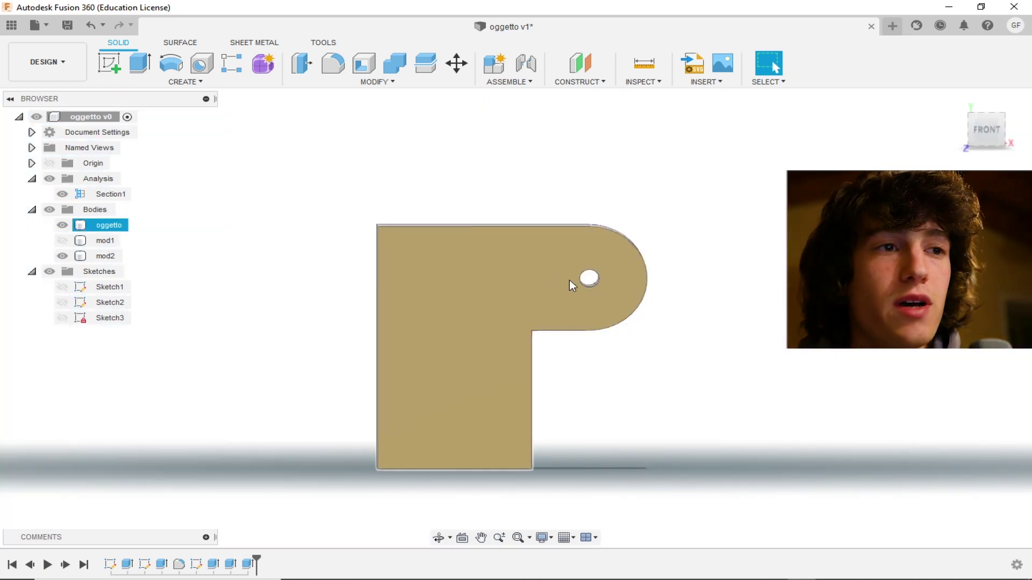
shift+middle_drag(516, 318, 981, 136)
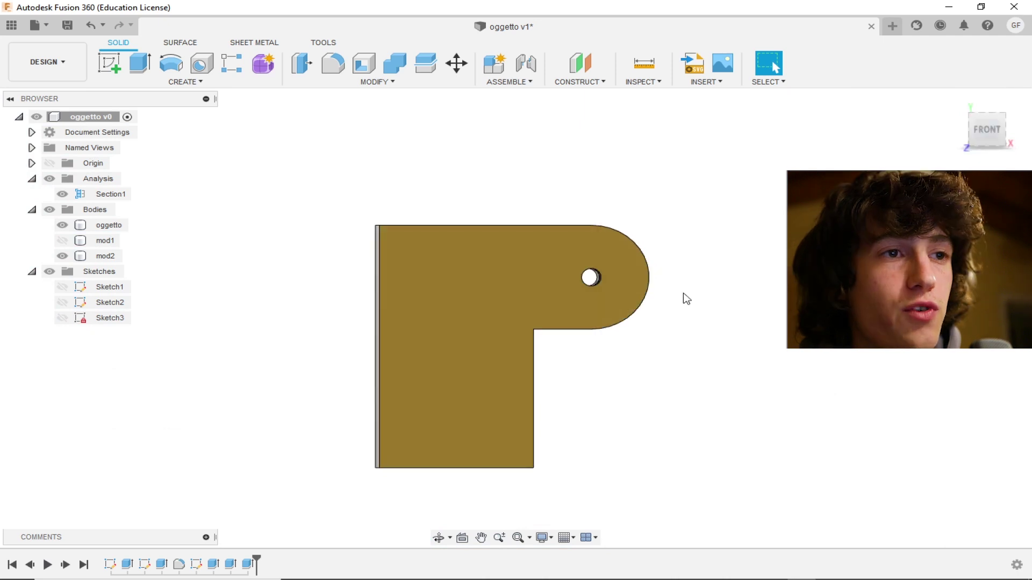
click(605, 278)
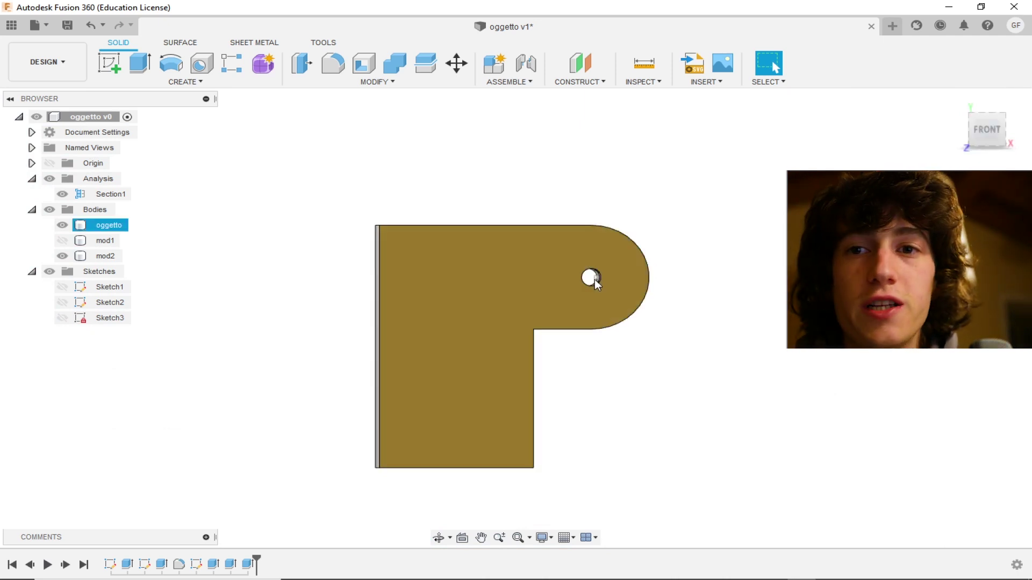
mouse_move(618, 262)
shift+middle_down()
mouse_move(581, 301)
mouse_move(538, 291)
mouse_move(703, 323)
shift+middle_up()
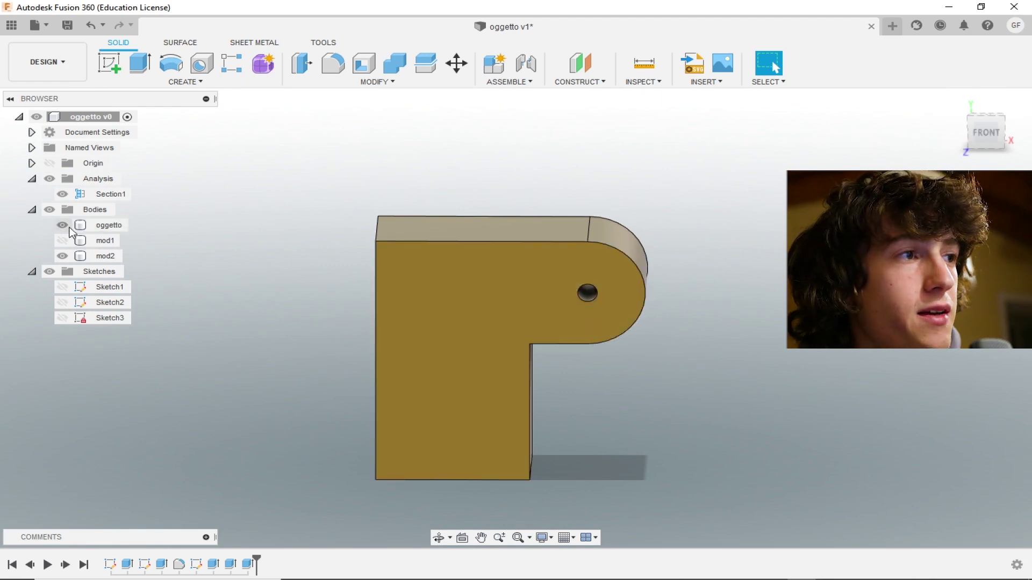
Step: Raise the section plane through the part and toggle the oggetto body to view the modifiers
double_click(548, 263)
drag(473, 339, 465, 274)
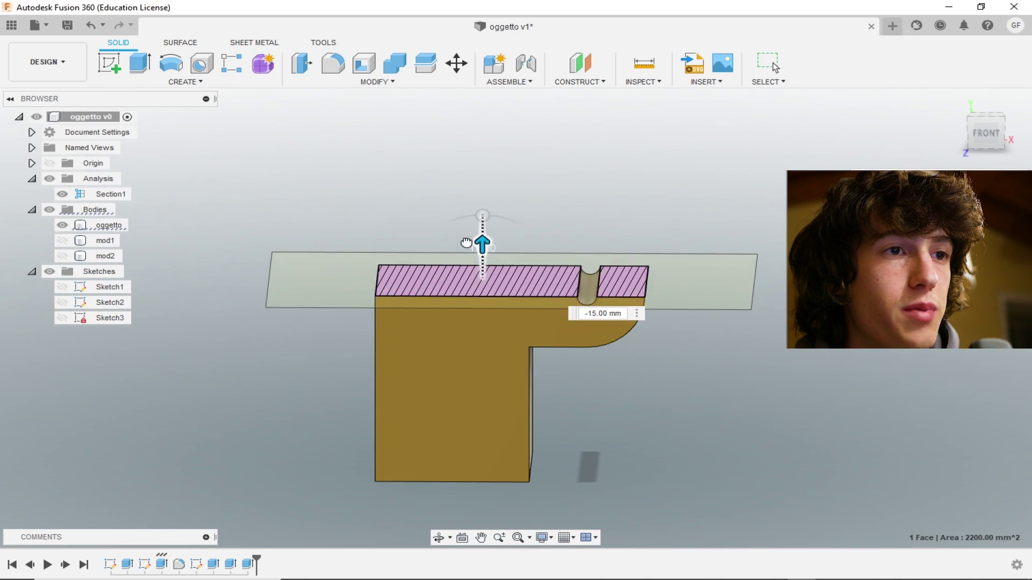
drag(465, 273, 481, 159)
key(Return)
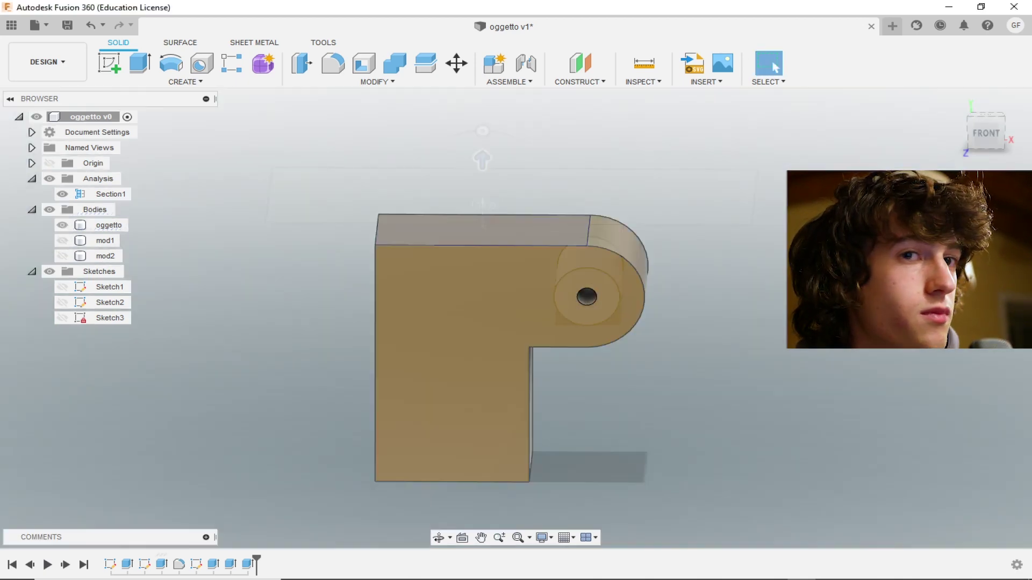
mouse_move(516, 318)
shift+middle_down()
mouse_move(516, 344)
mouse_move(516, 322)
shift+middle_up()
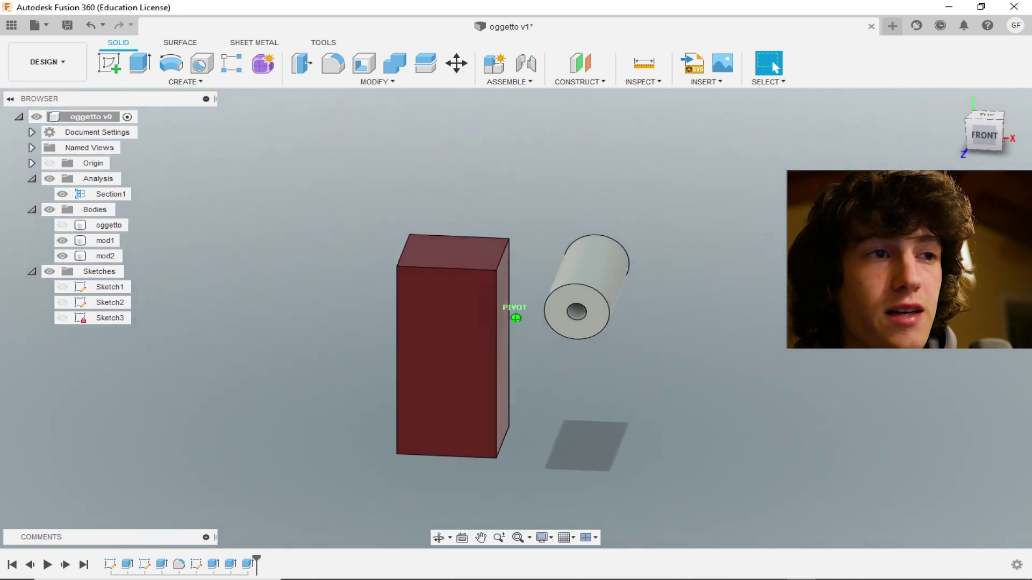
click(63, 225)
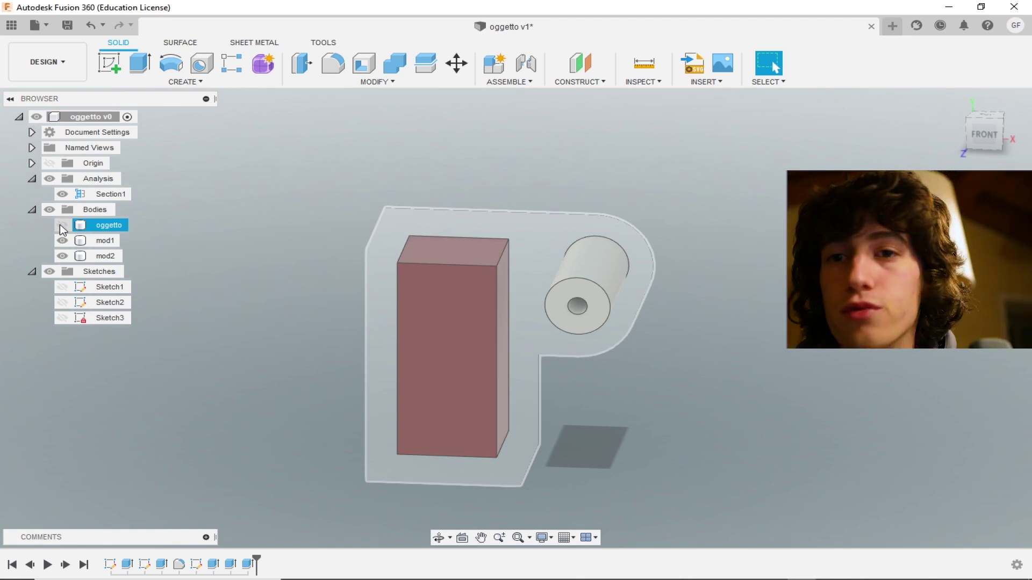
click(62, 225)
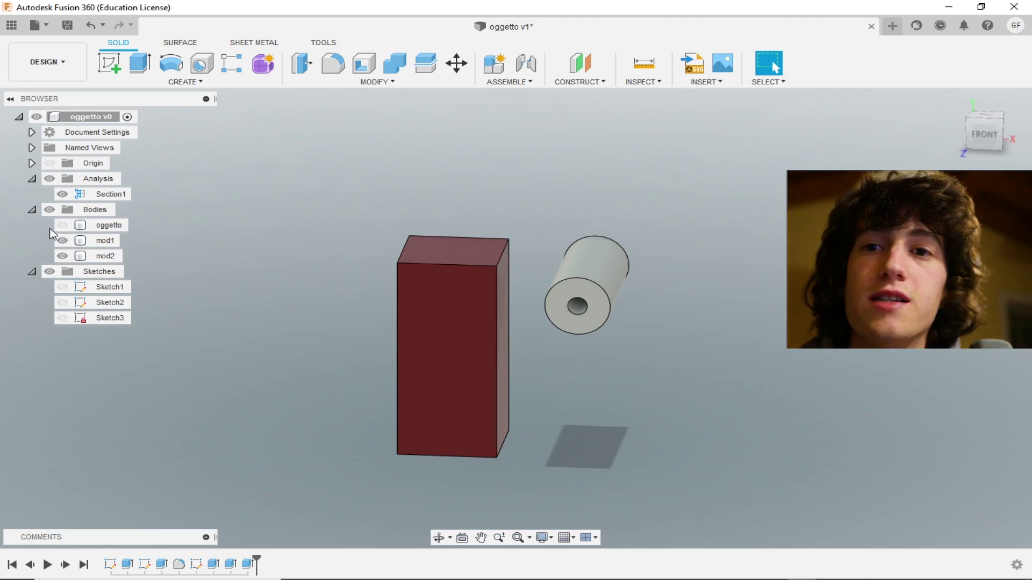
Step: Reposition the Section1 plane to -15 mm and turn the view to the front
click(77, 195)
double_click(77, 195)
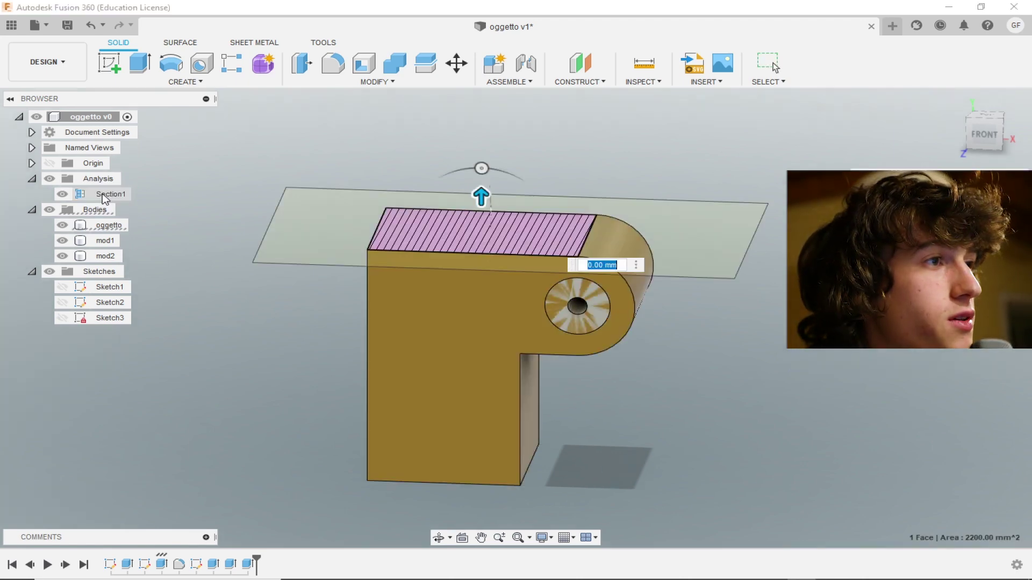
text(-20)
mouse_move(491, 257)
mouse_down()
mouse_move(472, 262)
mouse_move(470, 244)
mouse_up()
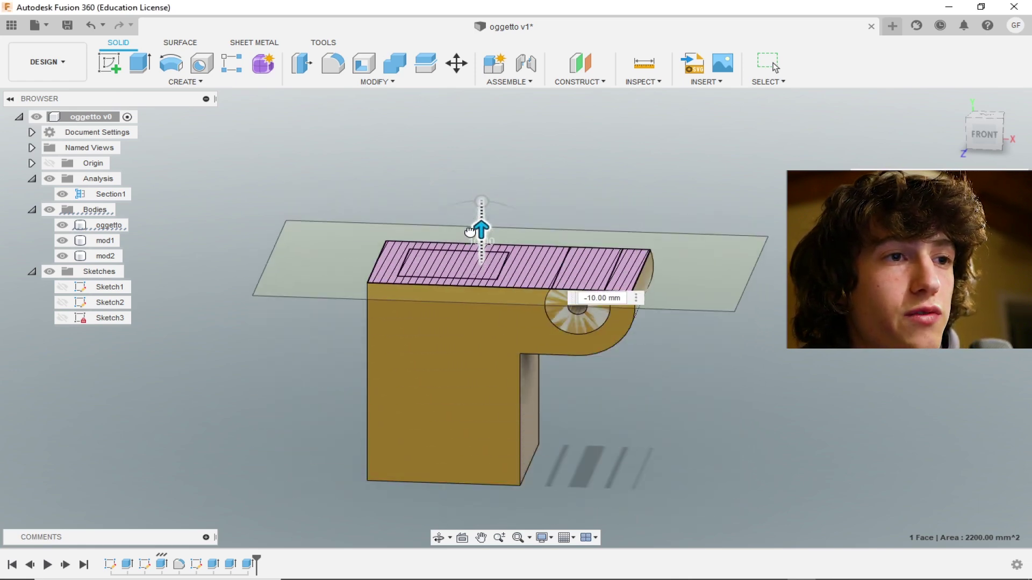
drag(470, 244, 479, 242)
click(986, 140)
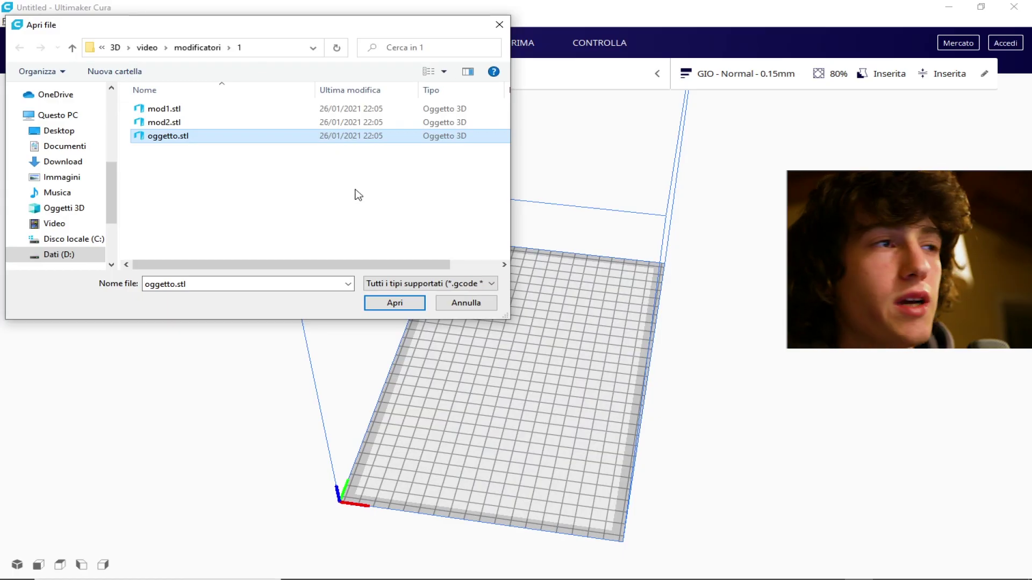
Step: Box-select mod1.stl, mod2.stl and oggetto.stl in the modificatori folder
drag(308, 215, 186, 111)
Step: Load the three STL files onto Cura's plate and inspect the L-shaped part and yellow block
click(395, 304)
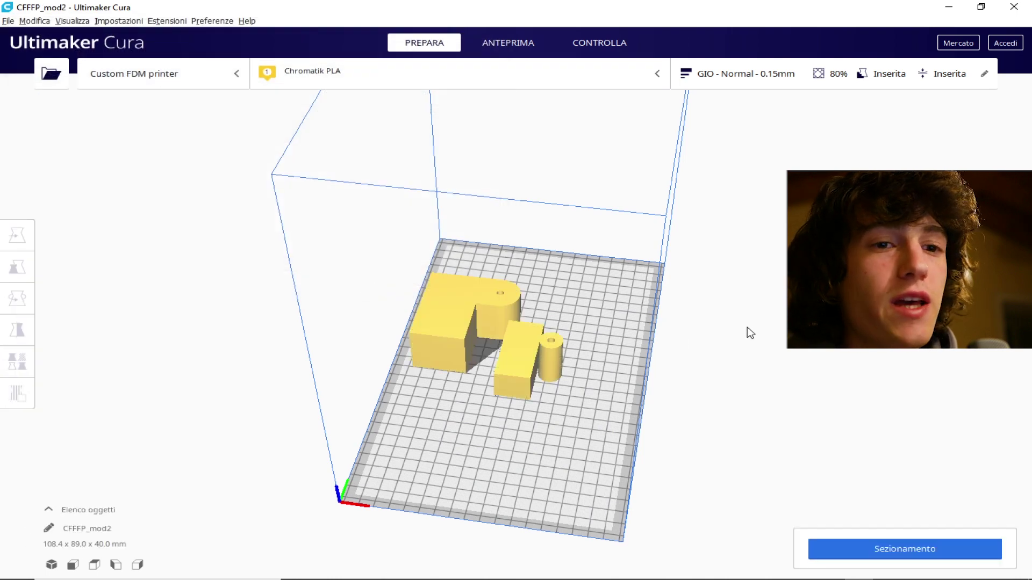
click(488, 345)
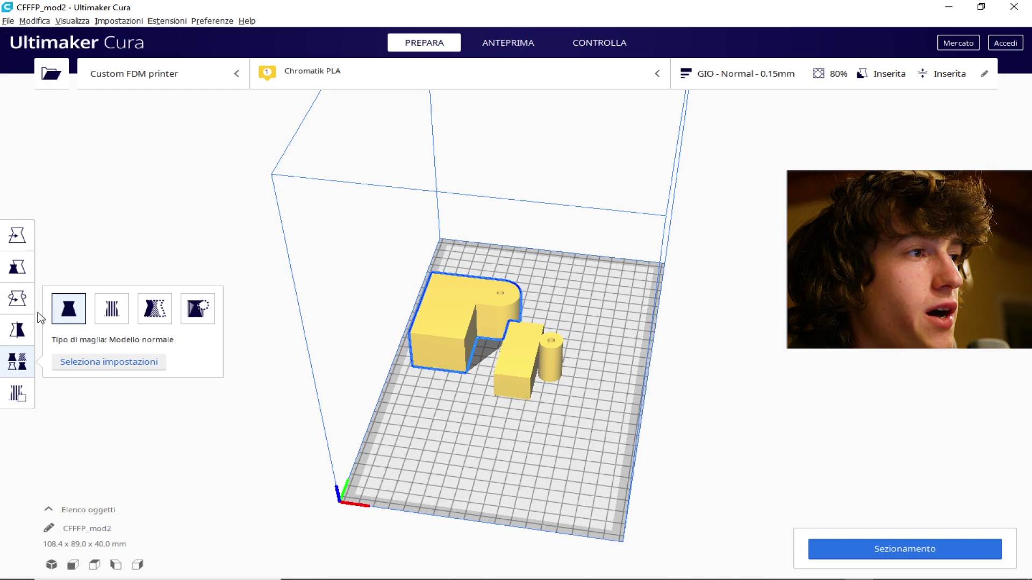
click(635, 305)
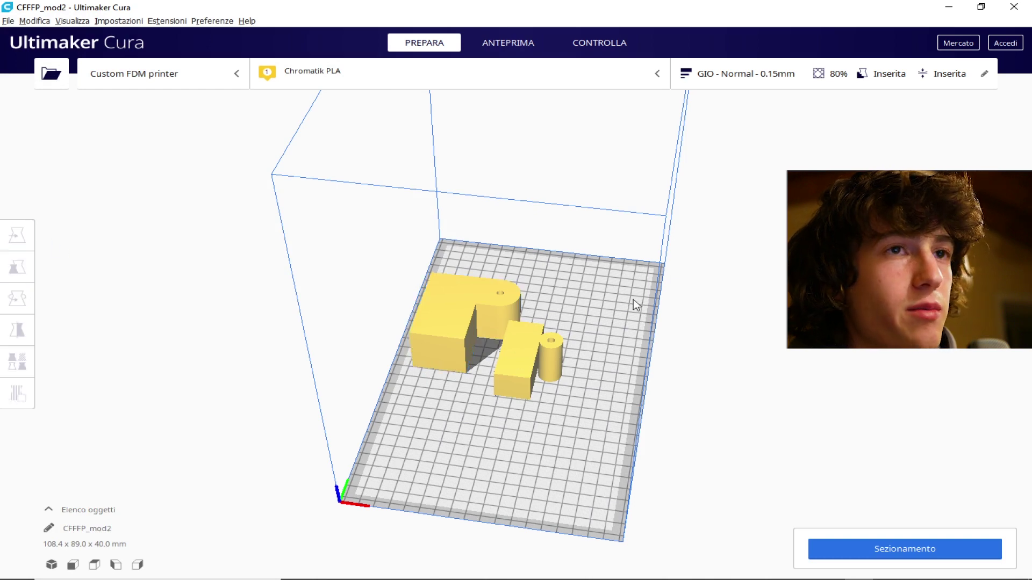
right_click(485, 304)
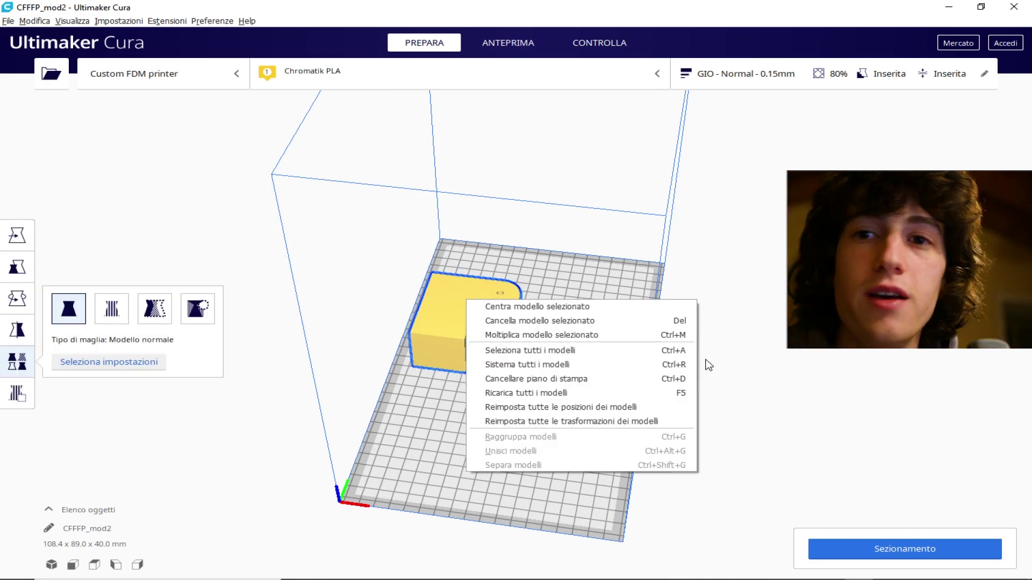
click(624, 271)
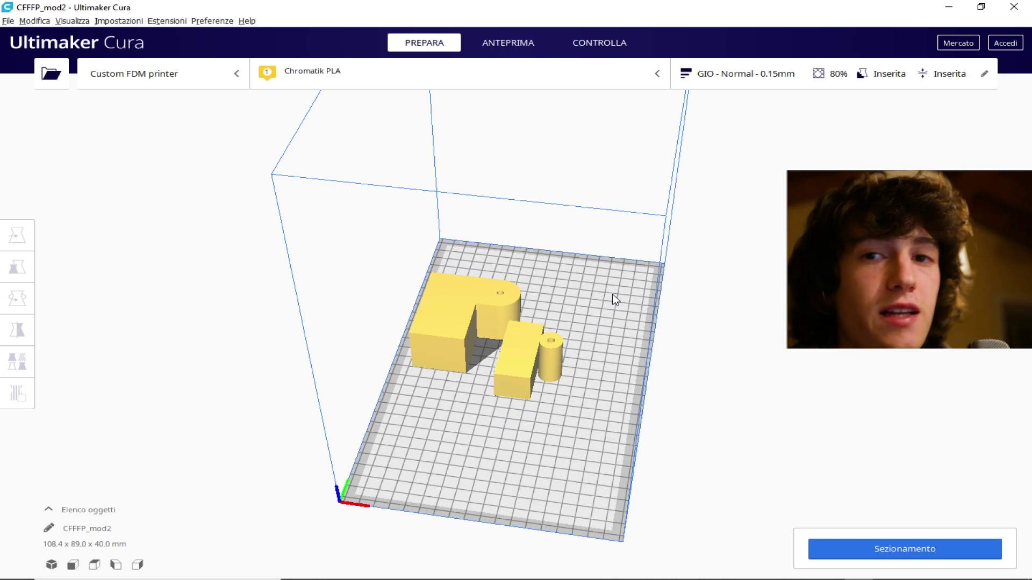
click(513, 353)
click(719, 334)
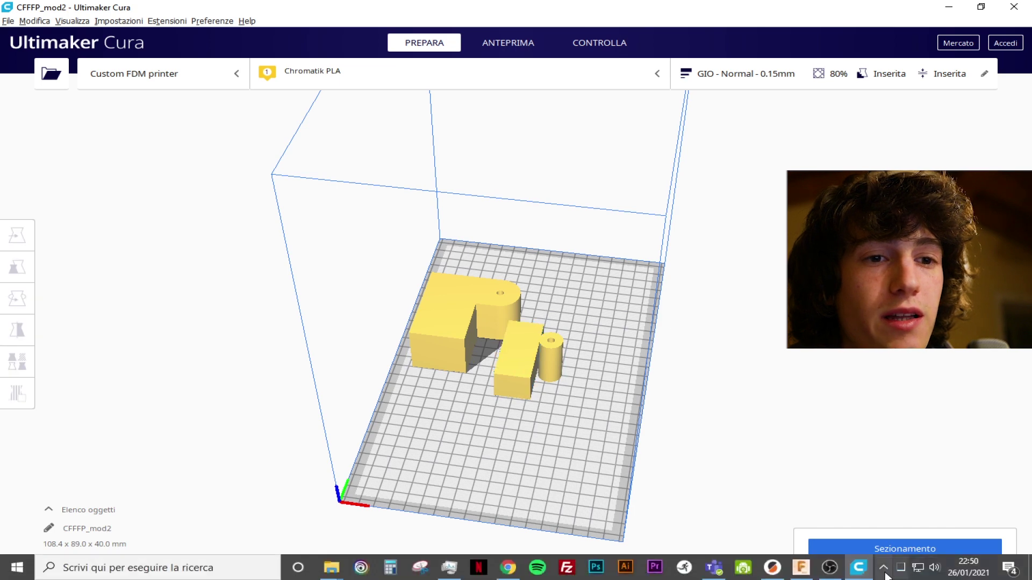
Step: Minimize Fusion 360 and Cura to reveal PrusaSlicer's empty Creality CR-10 bed
click(801, 567)
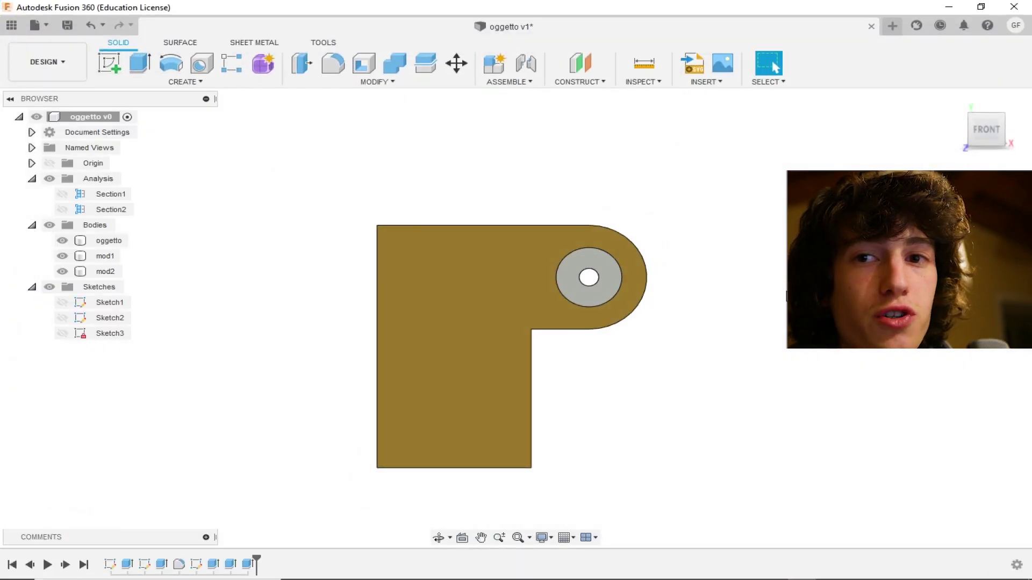
click(949, 8)
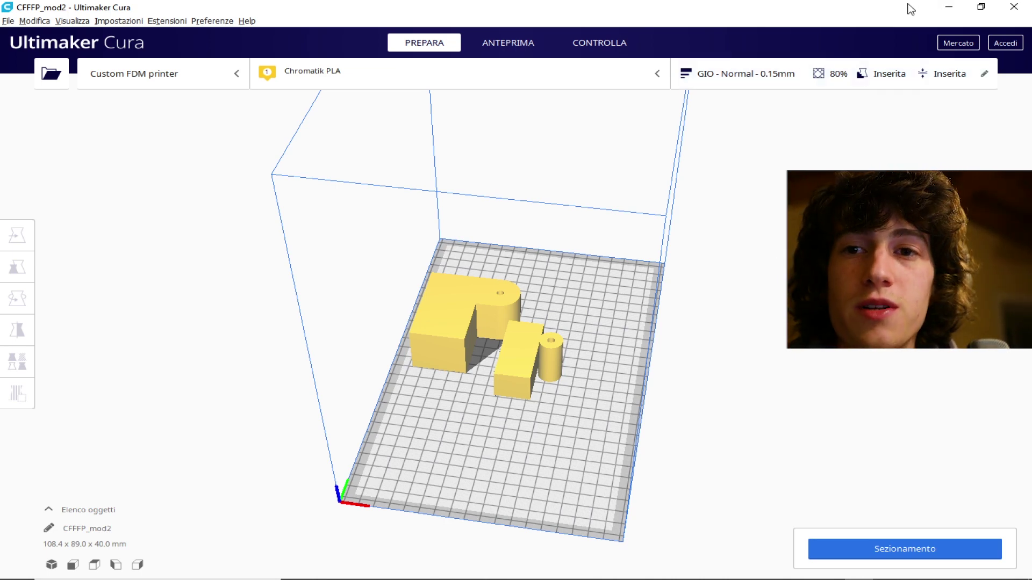
click(951, 9)
drag(532, 272, 527, 272)
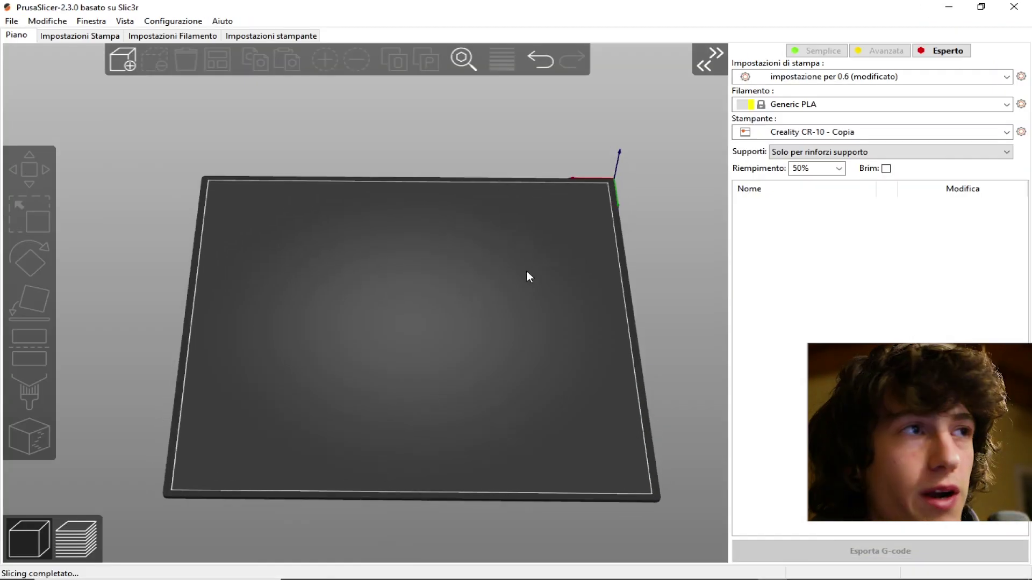
Step: Add oggetto.stl to the PrusaSlicer bed
click(128, 68)
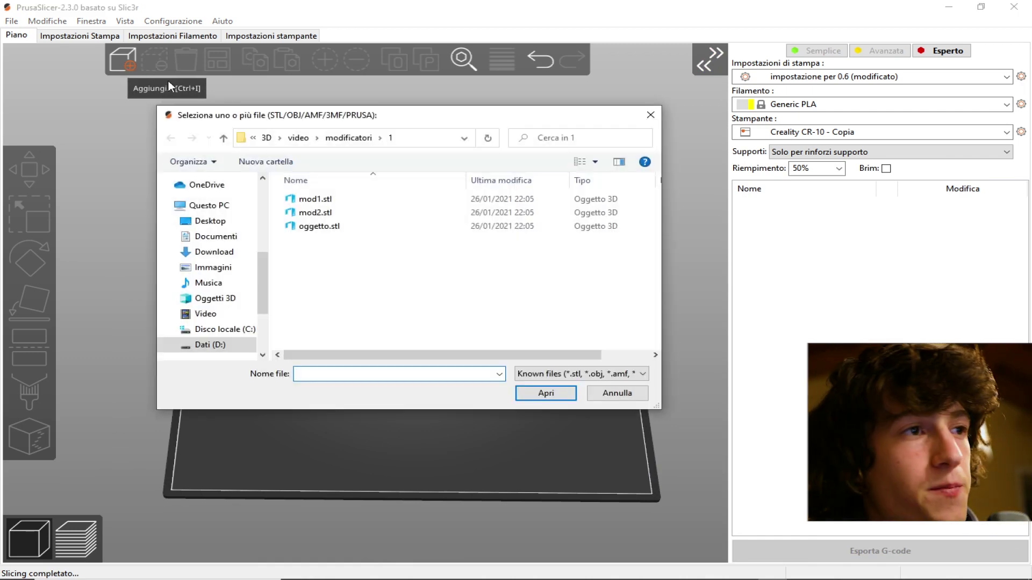
click(329, 231)
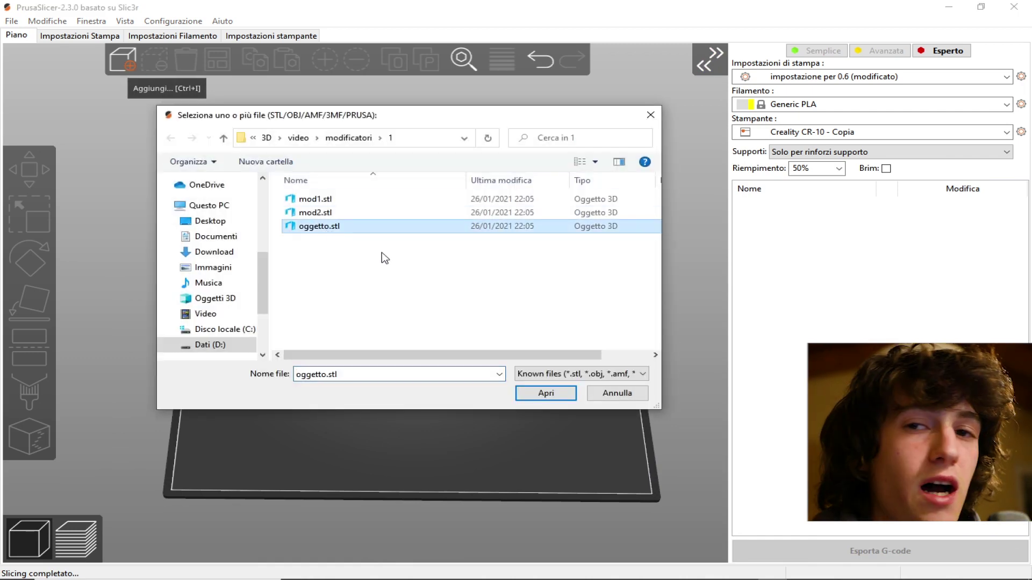
click(545, 392)
mouse_move(534, 396)
mouse_down()
mouse_move(333, 417)
mouse_move(353, 429)
mouse_up()
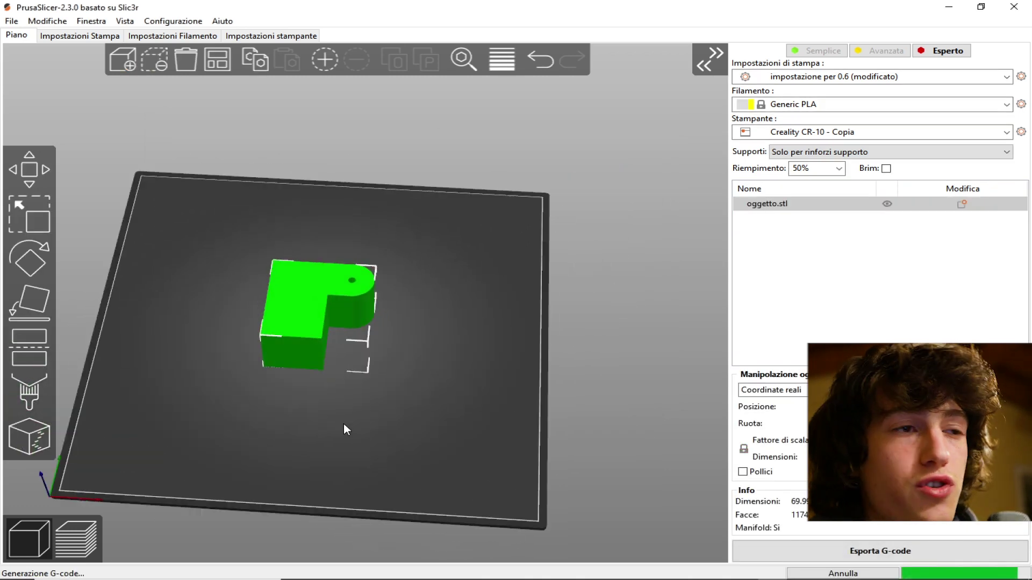
Step: Lay the part flat on a face and slice it into the layer preview
click(33, 321)
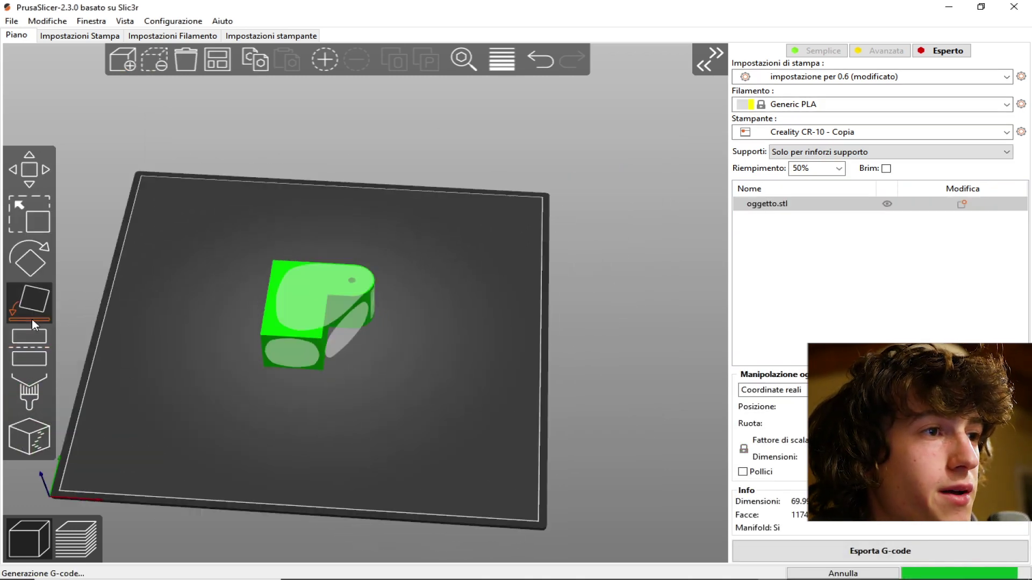
click(302, 353)
key(Tab)
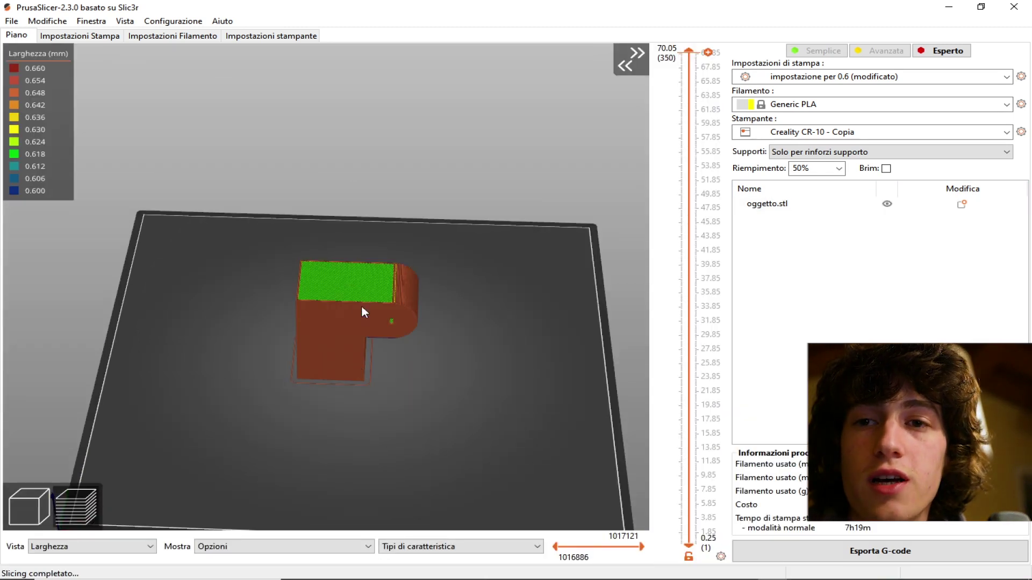
Step: Zoom into the preview, show layers up to 49.05 mm, then go back to the 3D view
scroll(349, 315, up, 2)
scroll(329, 321, up, 3)
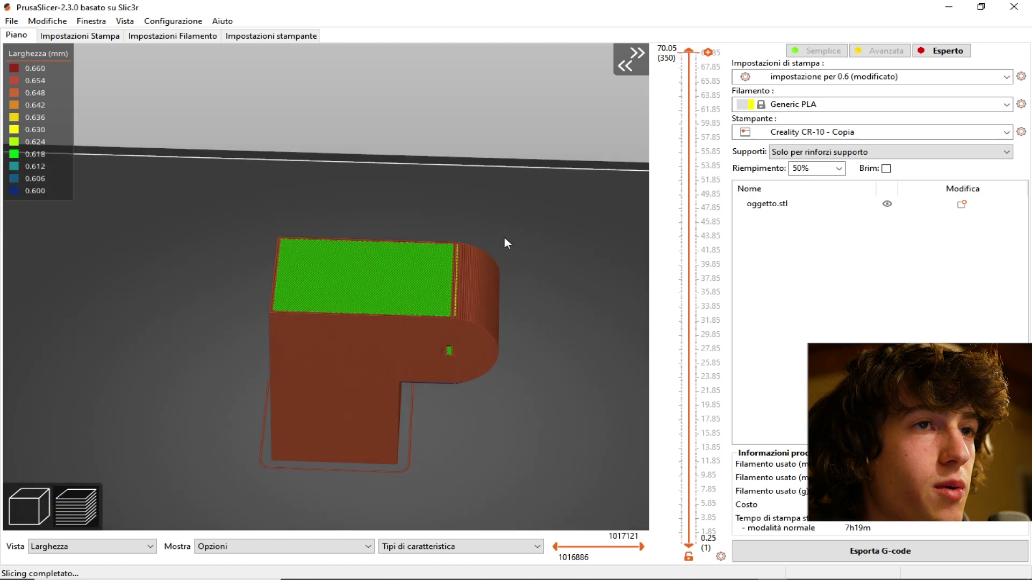
drag(692, 54, 701, 256)
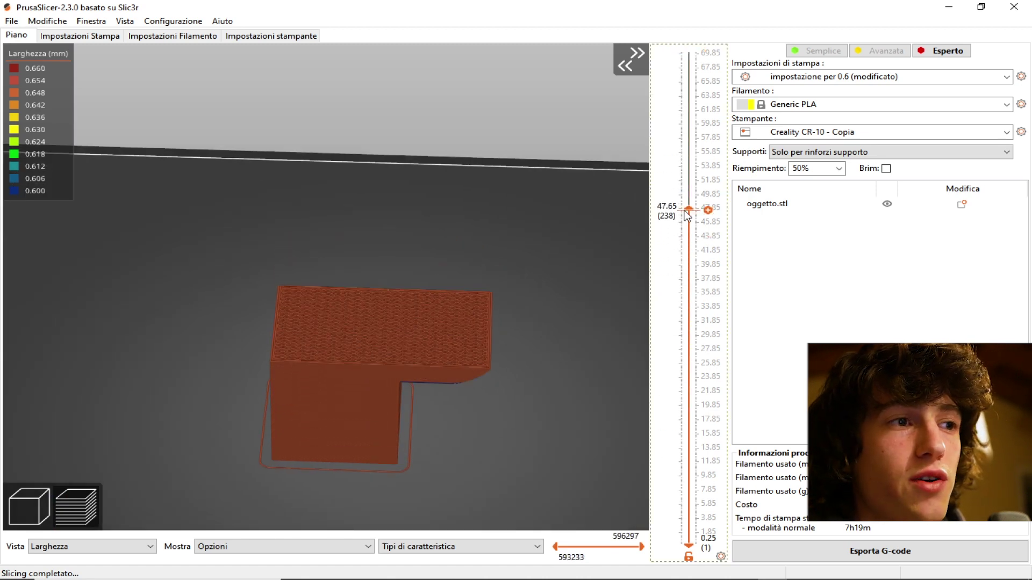
drag(701, 256, 700, 199)
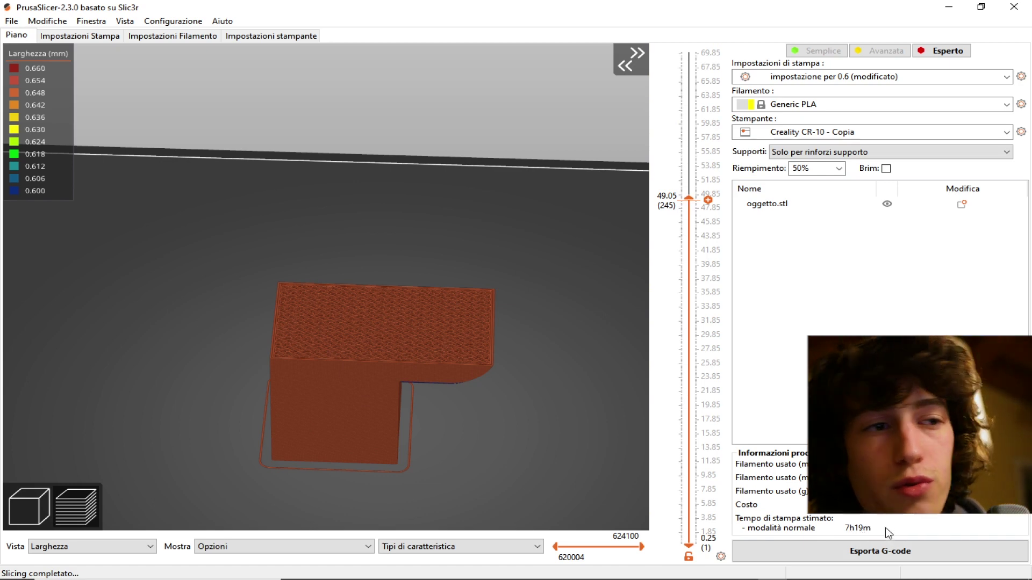
click(31, 503)
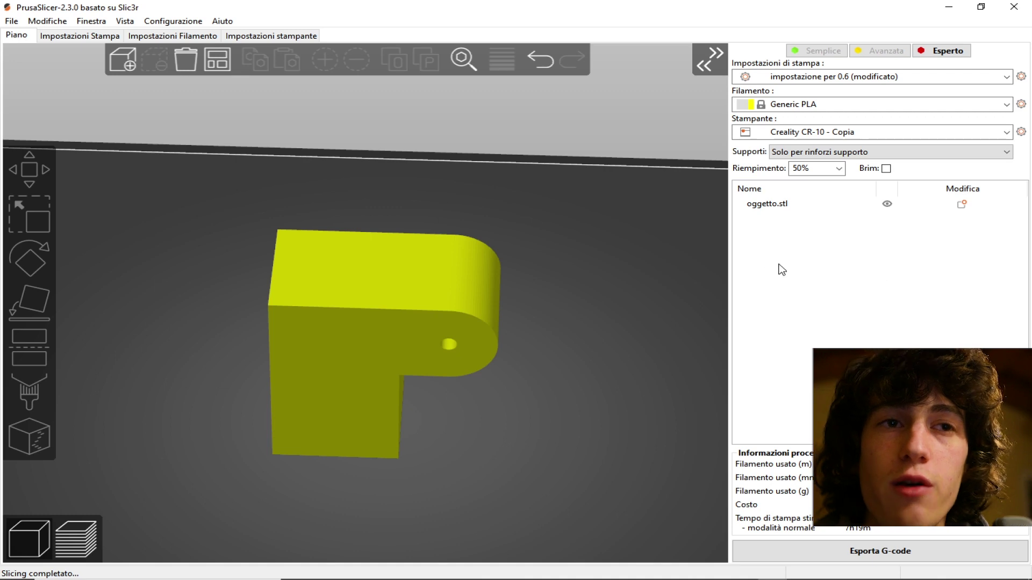
click(123, 65)
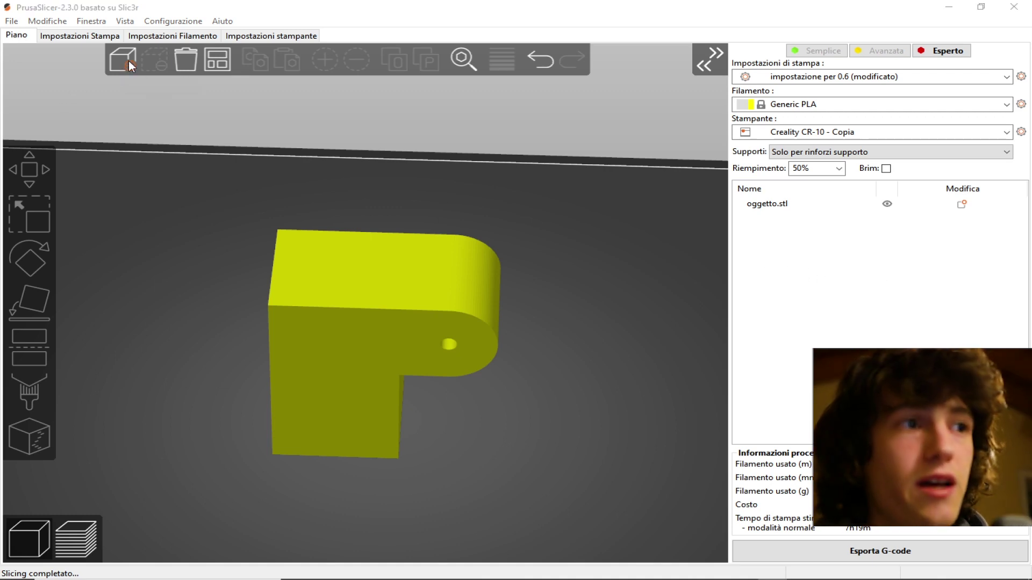
click(316, 199)
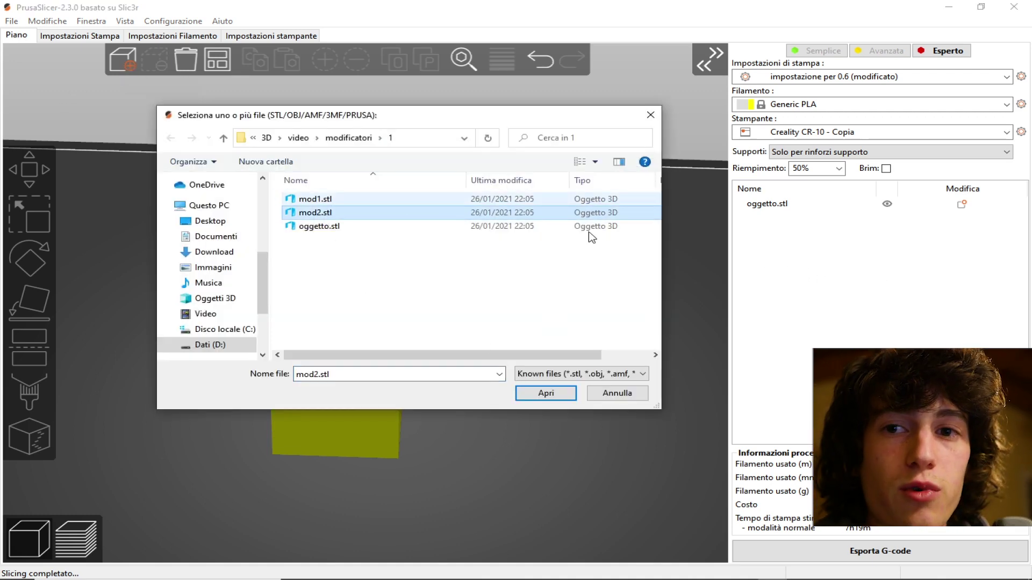
click(325, 200)
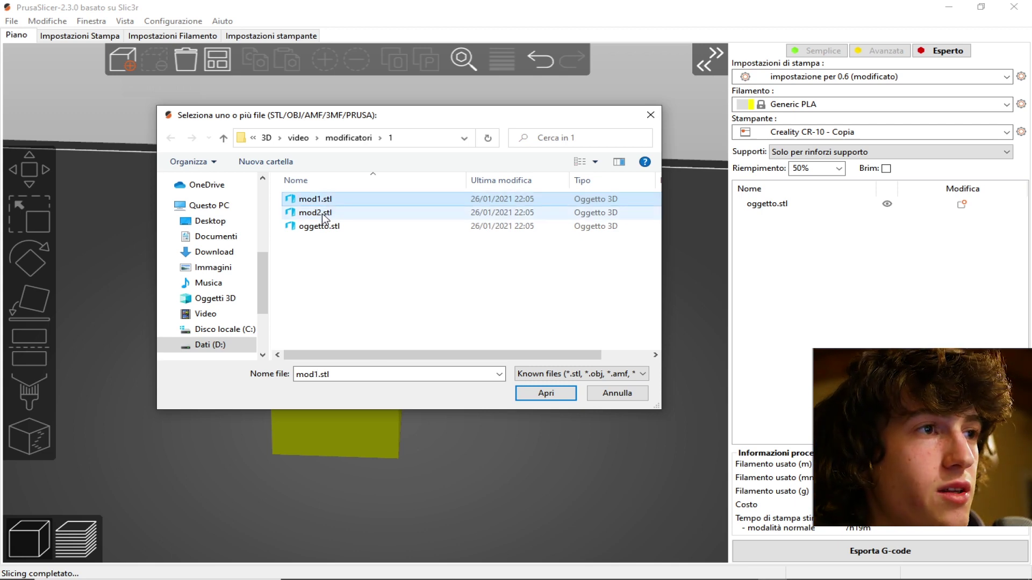
ctrl+click(323, 214)
click(541, 395)
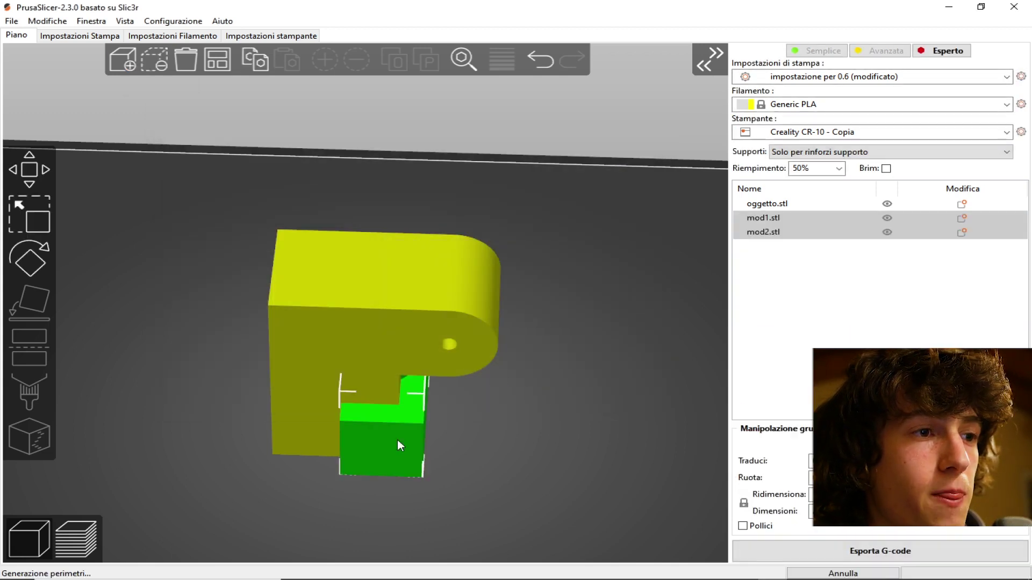
drag(397, 440, 588, 428)
click(659, 342)
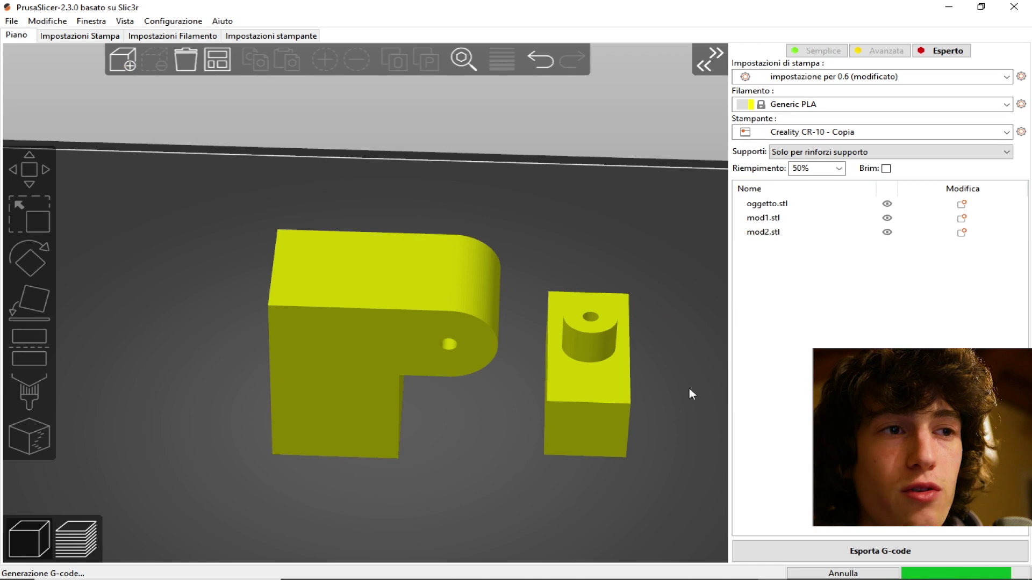
drag(570, 327, 517, 225)
drag(586, 370, 637, 309)
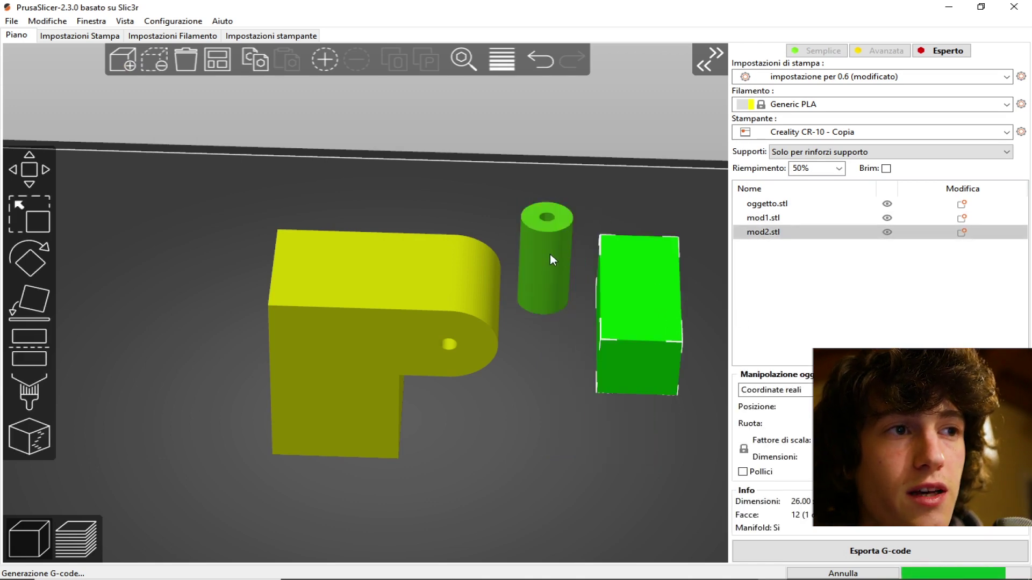
drag(549, 253, 533, 377)
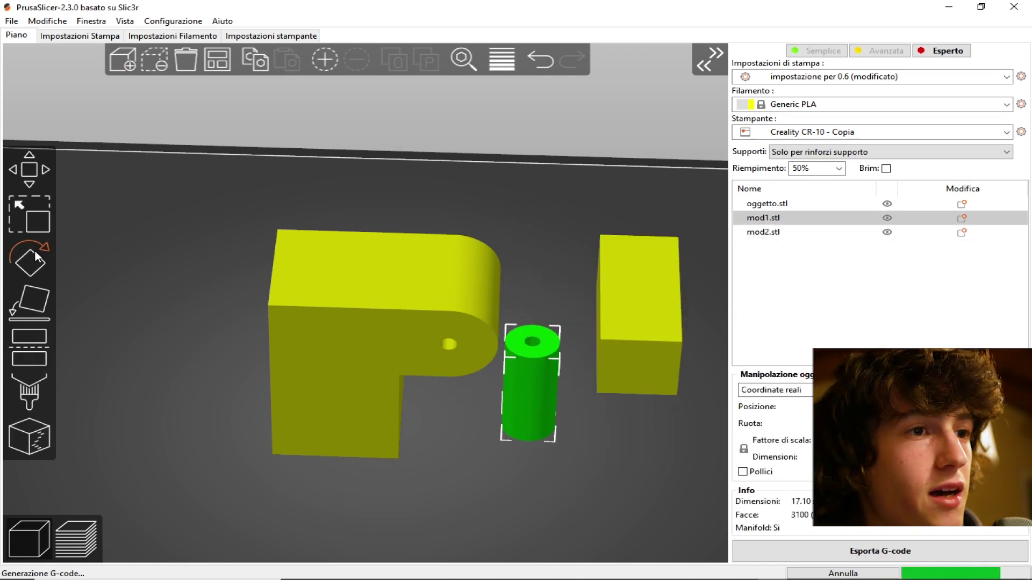
click(30, 258)
drag(530, 446, 540, 248)
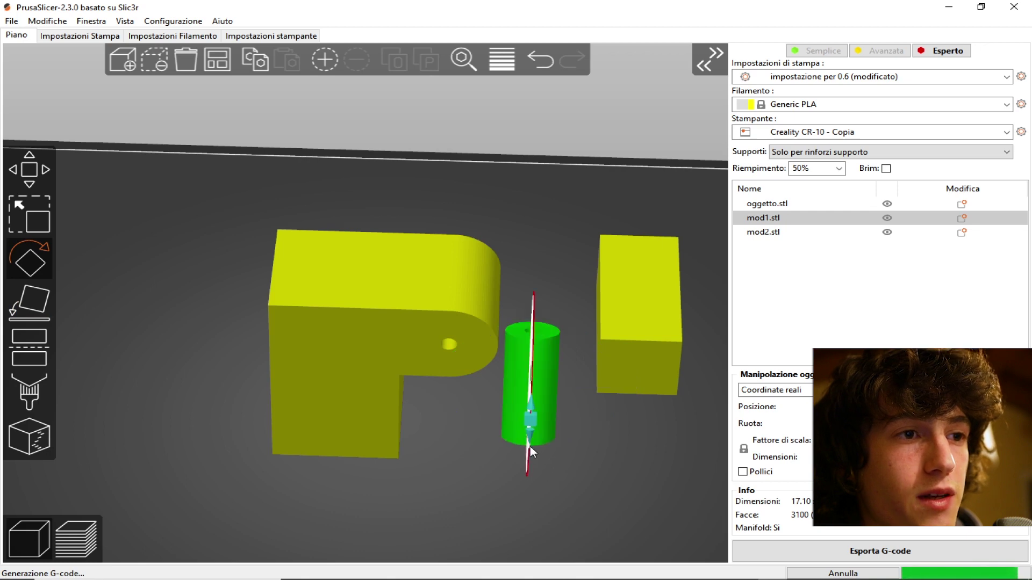
mouse_move(508, 395)
mouse_down()
mouse_move(526, 350)
mouse_move(468, 350)
mouse_up()
mouse_move(579, 429)
mouse_down()
mouse_move(511, 418)
mouse_move(523, 421)
mouse_move(518, 449)
mouse_up()
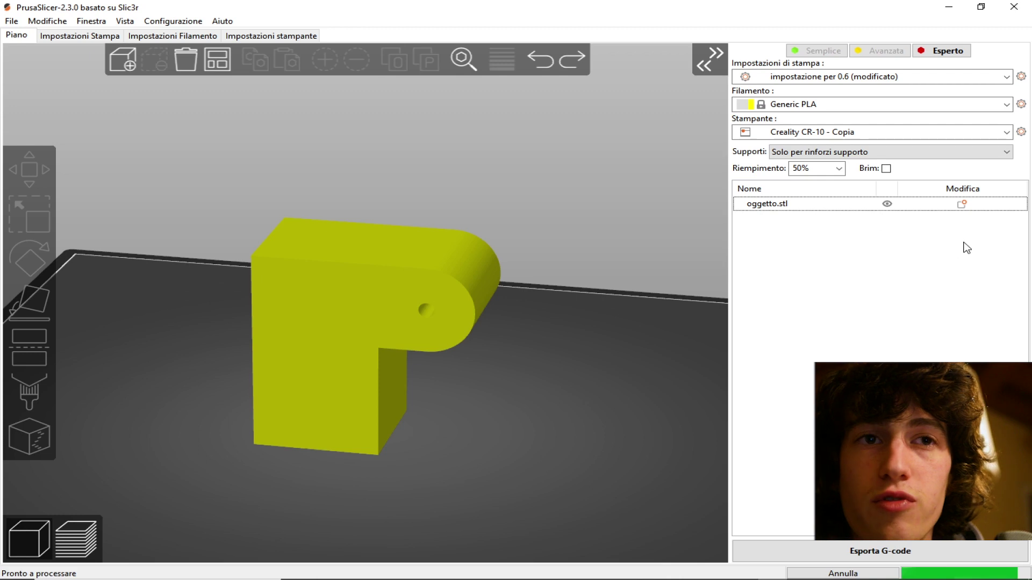
Step: Load mod1.stl and mod2.stl from file as modifiers of oggetto.stl and review them
click(962, 205)
mouse_move(907, 344)
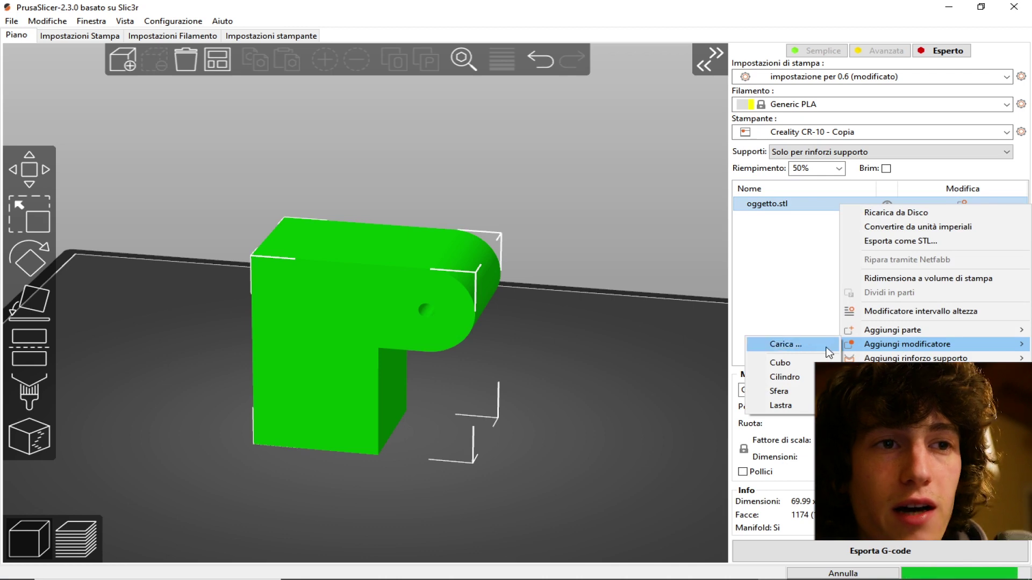
click(784, 345)
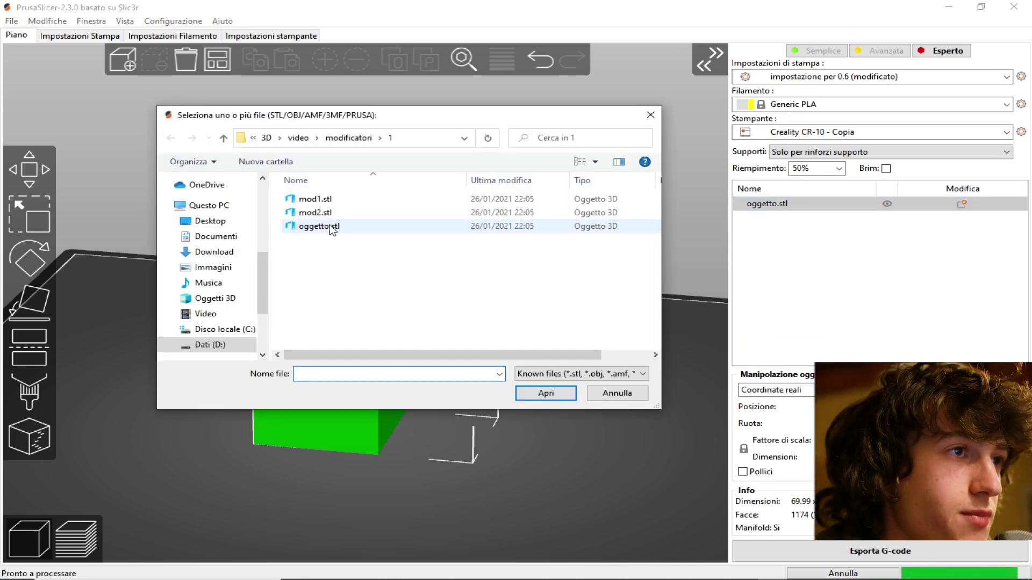
click(303, 214)
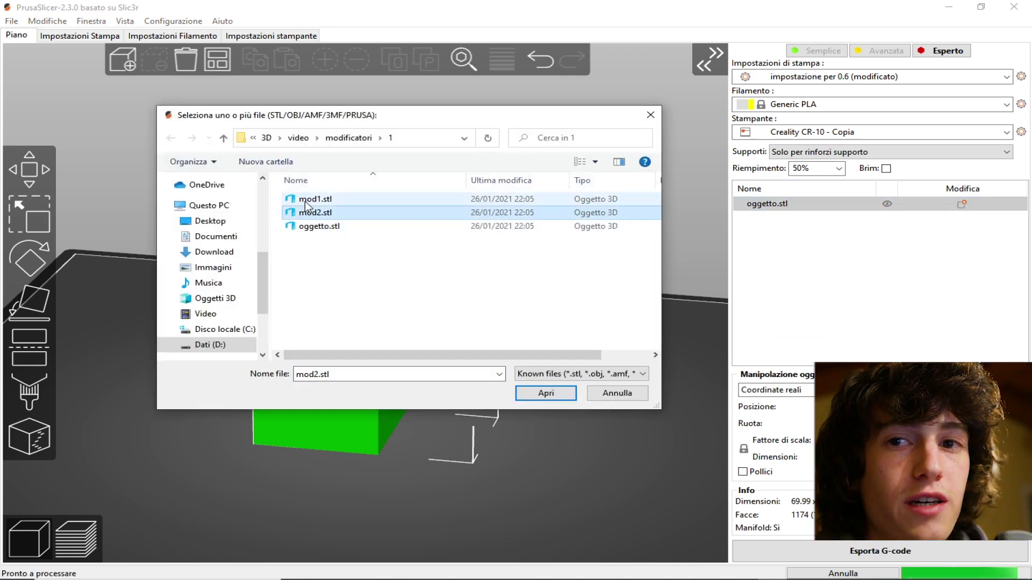
ctrl+click(305, 201)
click(546, 393)
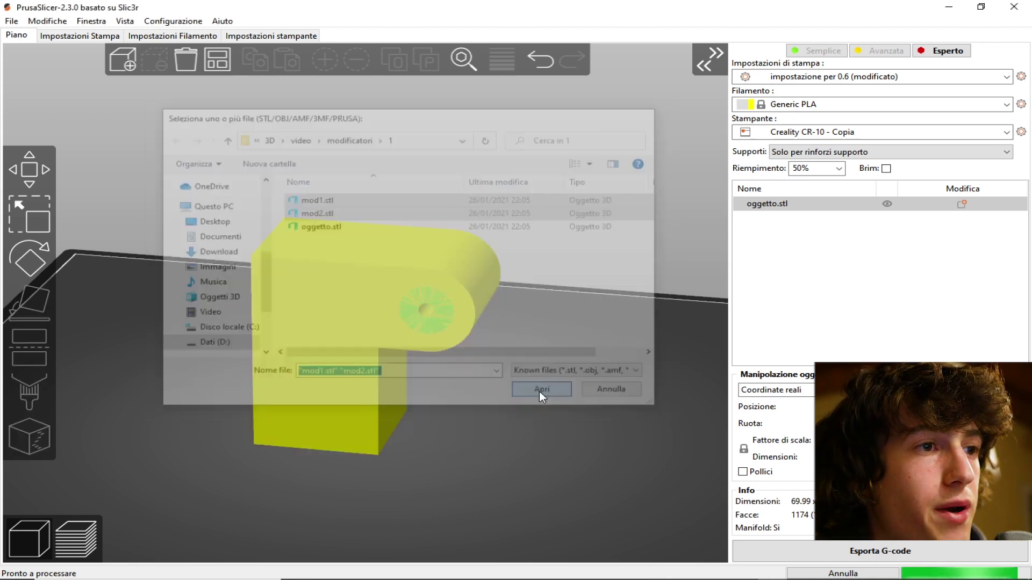
click(516, 371)
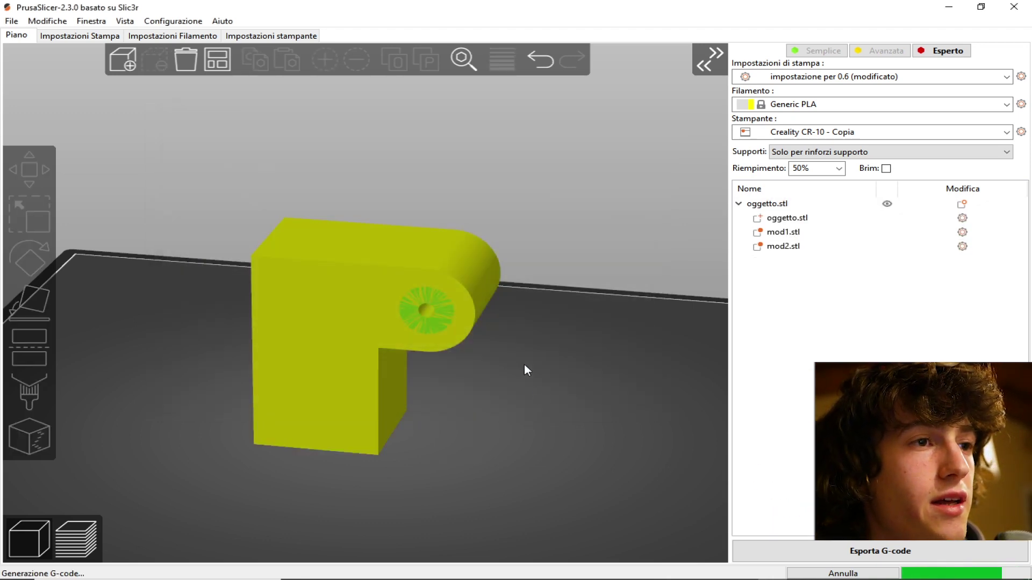
click(778, 235)
click(431, 308)
mouse_move(631, 319)
mouse_down()
mouse_move(328, 330)
mouse_move(485, 347)
mouse_up()
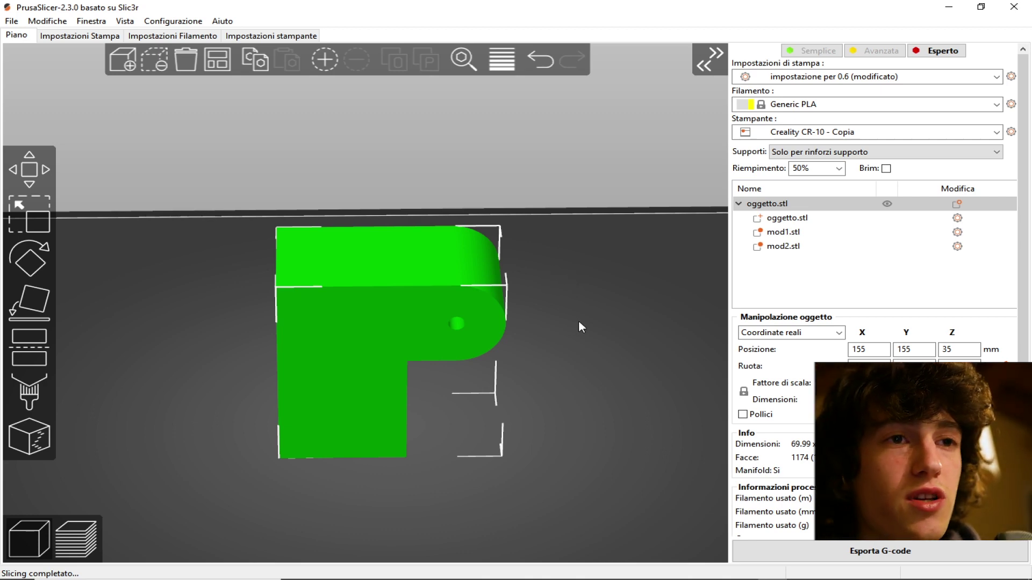
Step: Select the mod1 modifier and nudge it along Y into the hole with the Move tool
click(551, 314)
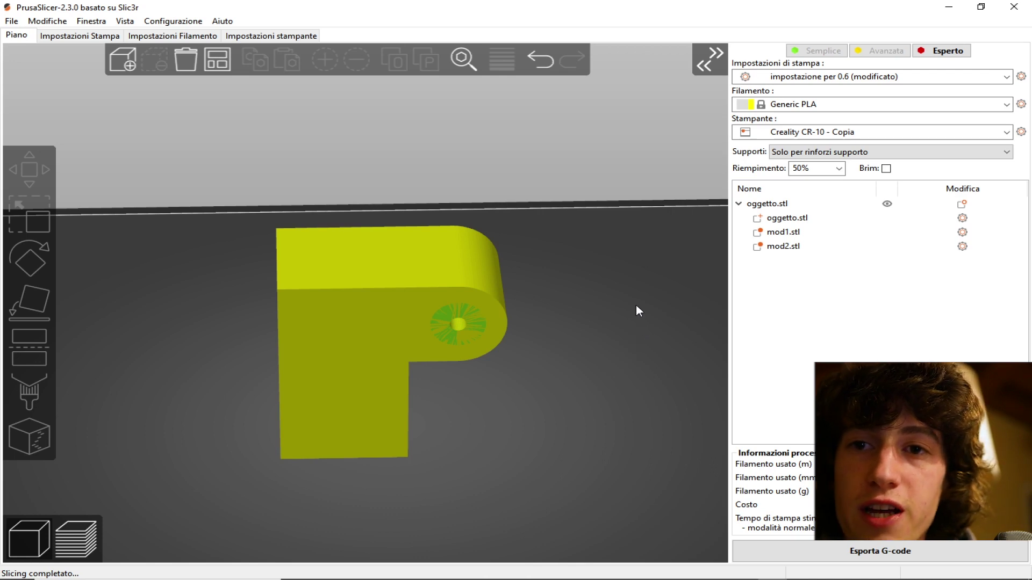
click(398, 332)
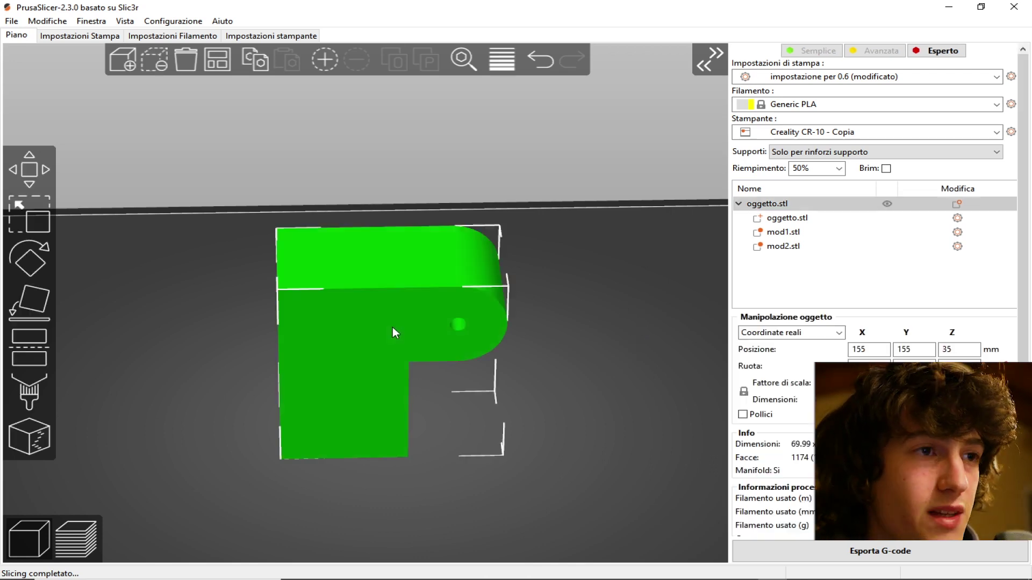
click(595, 368)
click(806, 234)
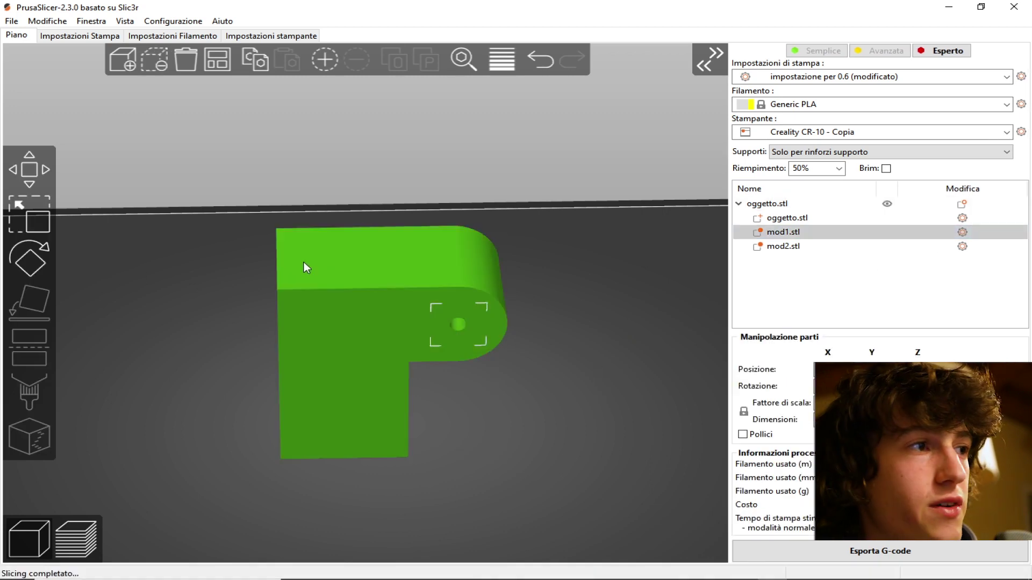
click(31, 181)
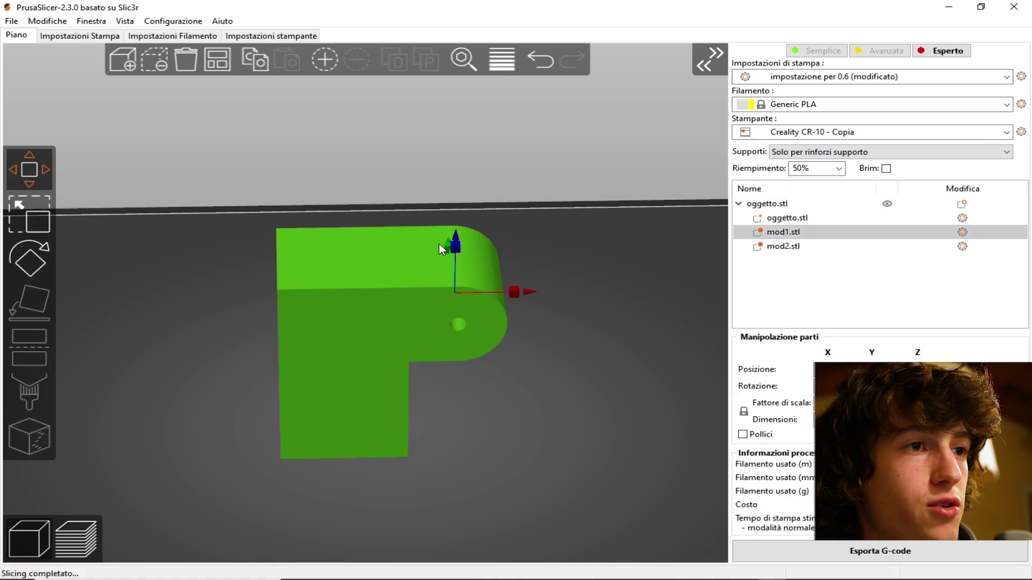
drag(466, 273, 465, 269)
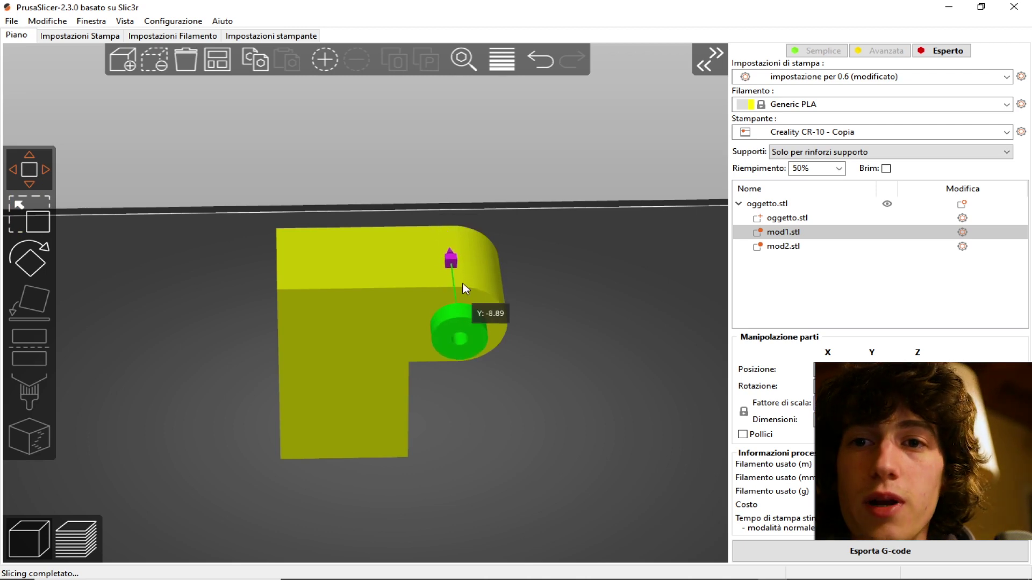
Step: Undo an accidental mod2 move, orbit around the part, and reselect mod1
click(783, 246)
drag(352, 252, 344, 247)
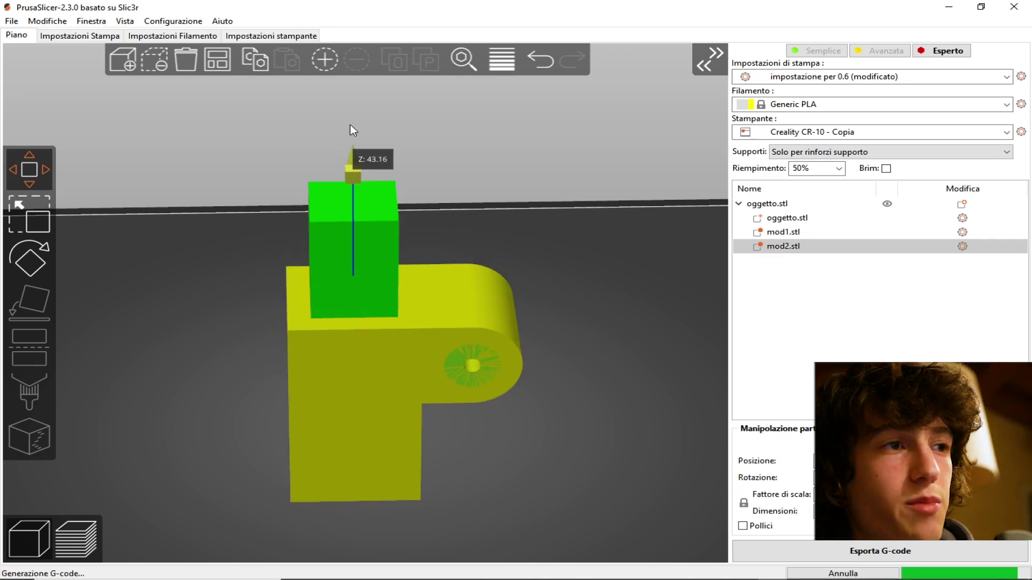
key(ctrl+z)
mouse_move(579, 256)
mouse_down()
mouse_move(547, 340)
mouse_move(597, 331)
mouse_up()
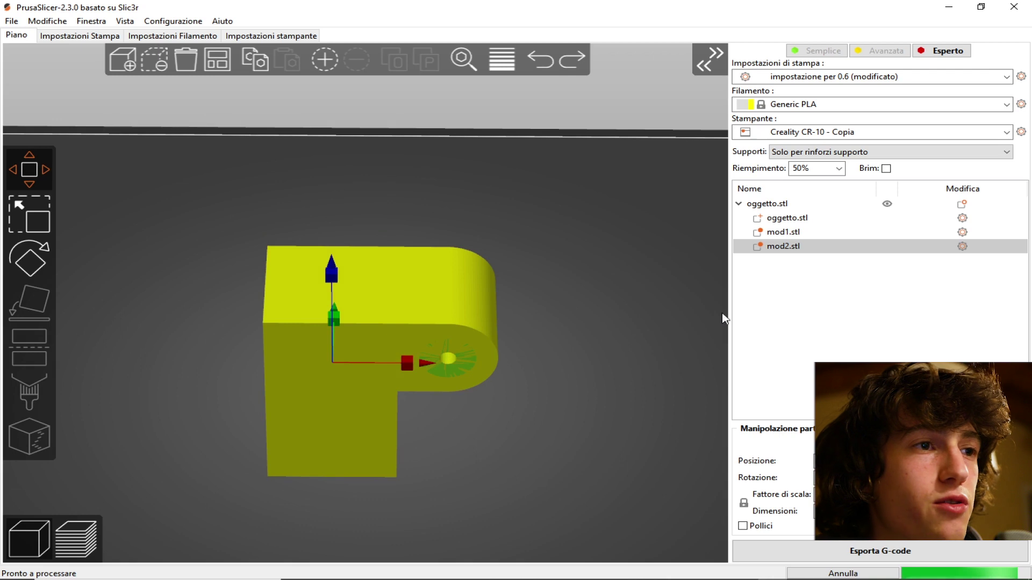
mouse_move(552, 356)
mouse_down()
mouse_move(564, 333)
mouse_move(542, 317)
mouse_up()
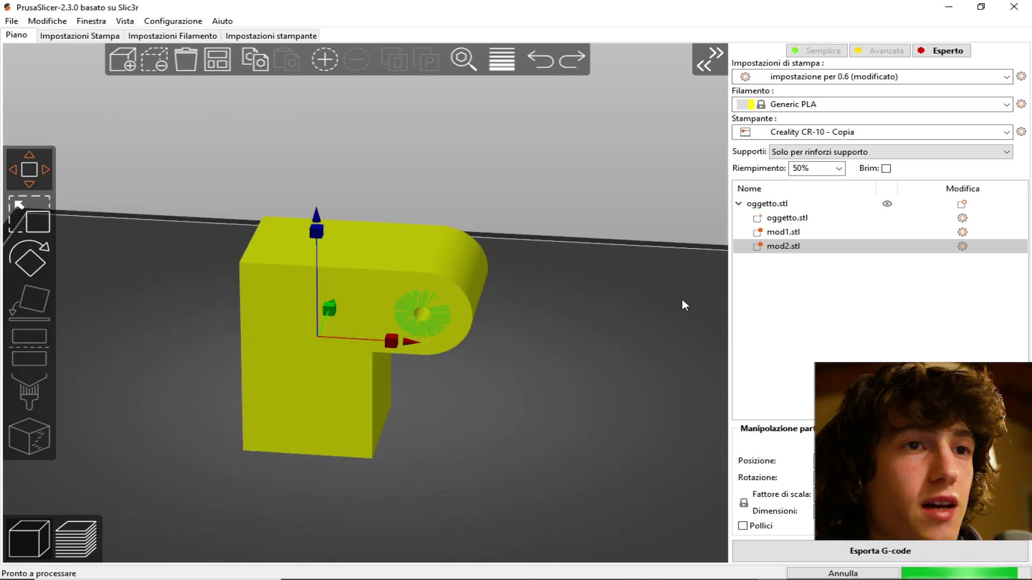
click(787, 233)
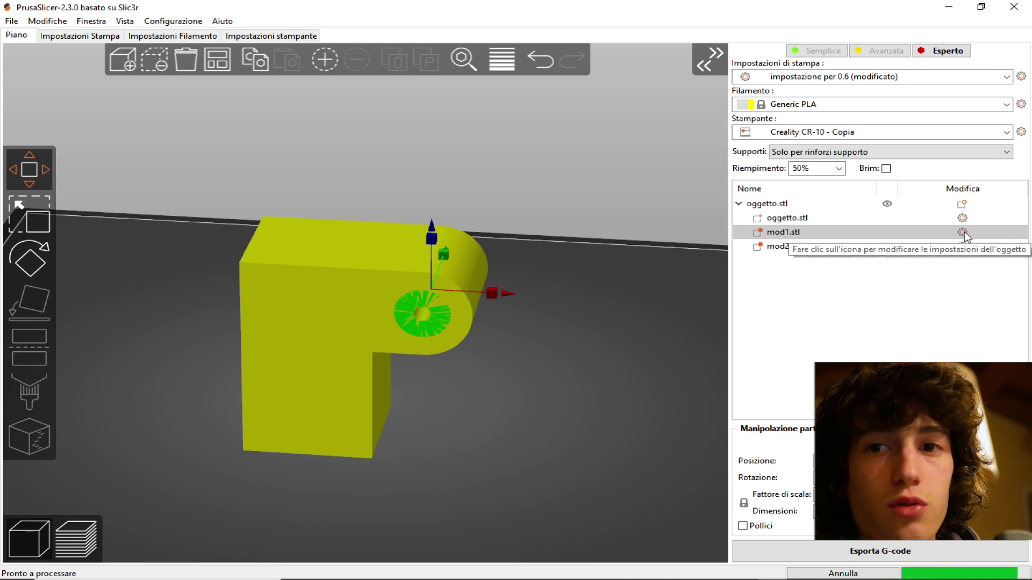
Step: Add an infill override to mod1.stl with infill density 100%
click(963, 233)
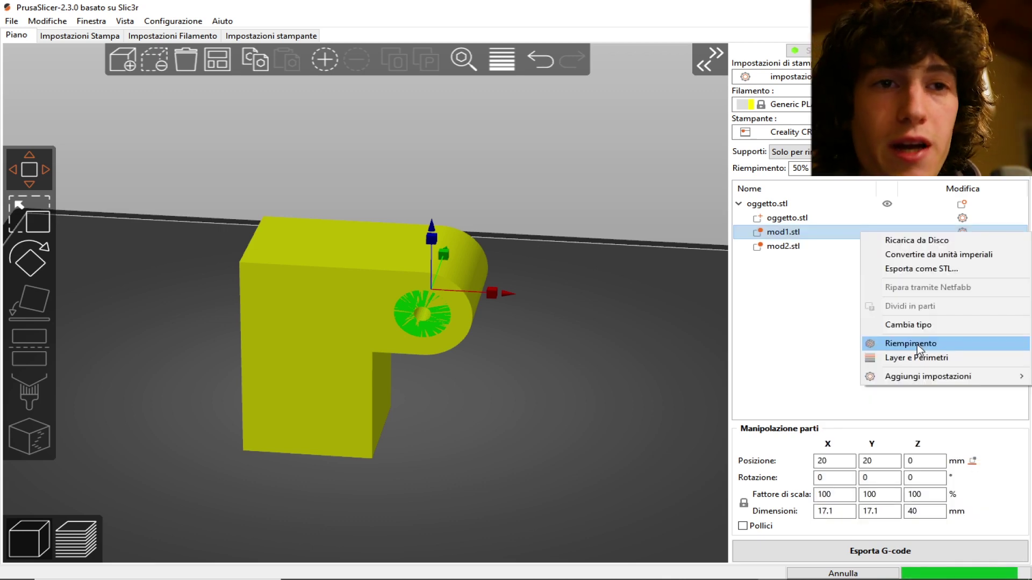
click(919, 347)
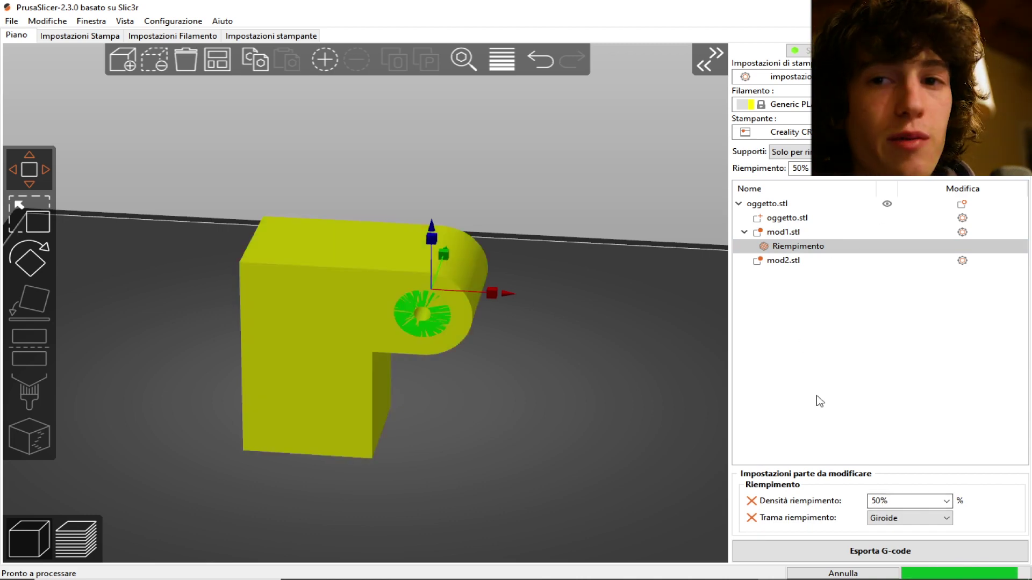
click(880, 501)
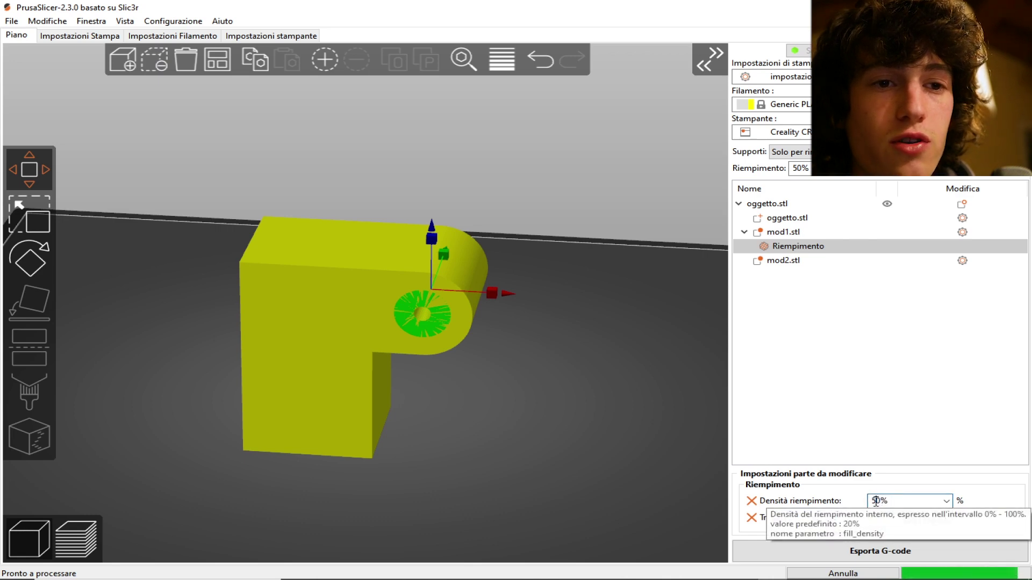
text(100)
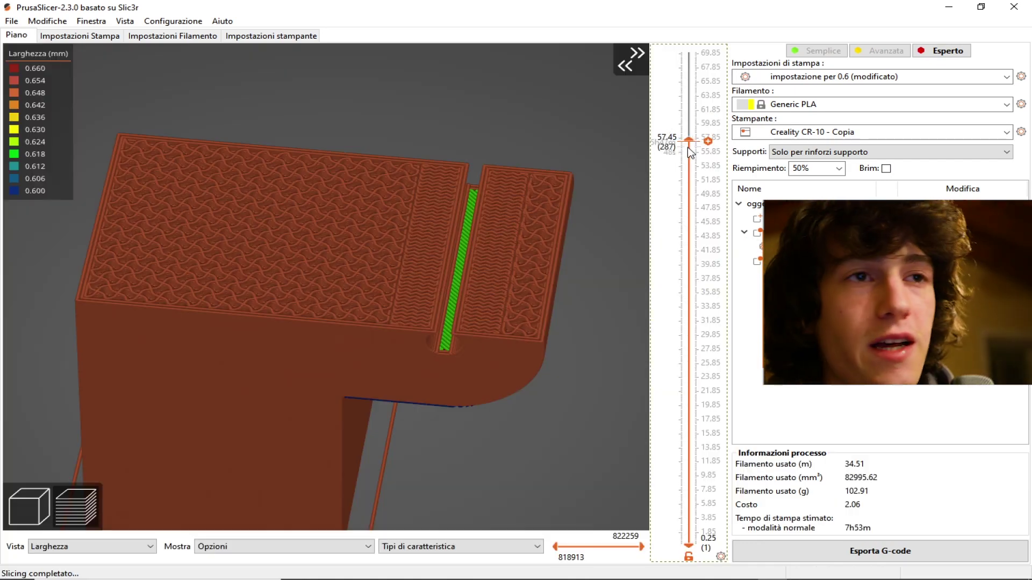
Step: Lower the preview's top layer to 34.85 mm, orbit the sliced part, and return to the 3D view
mouse_move(699, 147)
mouse_down()
mouse_move(681, 235)
mouse_move(664, 60)
mouse_move(672, 177)
mouse_move(685, 169)
mouse_move(656, 300)
mouse_up()
scroll(457, 391, down, 3)
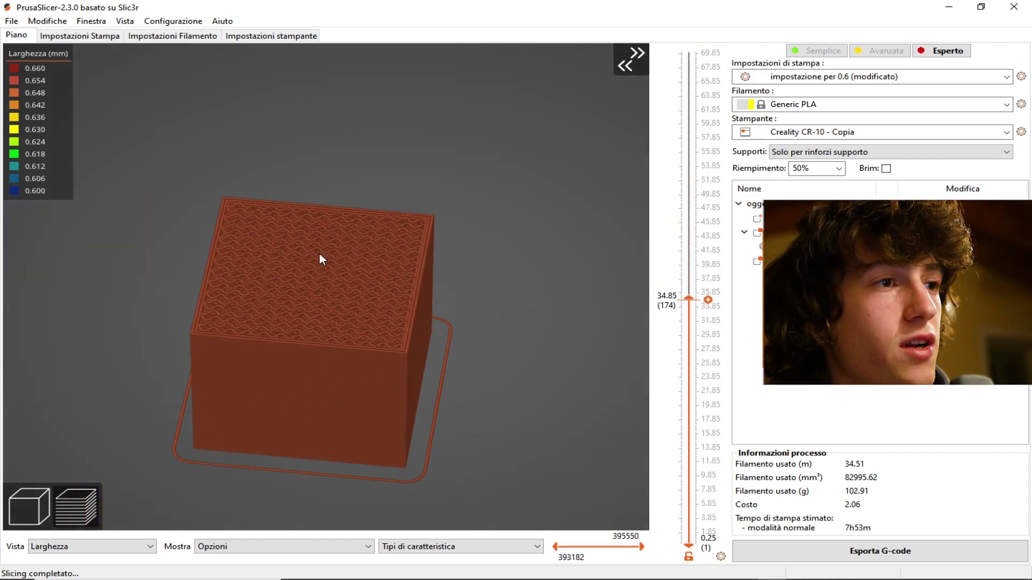
mouse_move(175, 278)
mouse_down()
mouse_move(391, 295)
mouse_move(437, 280)
mouse_up()
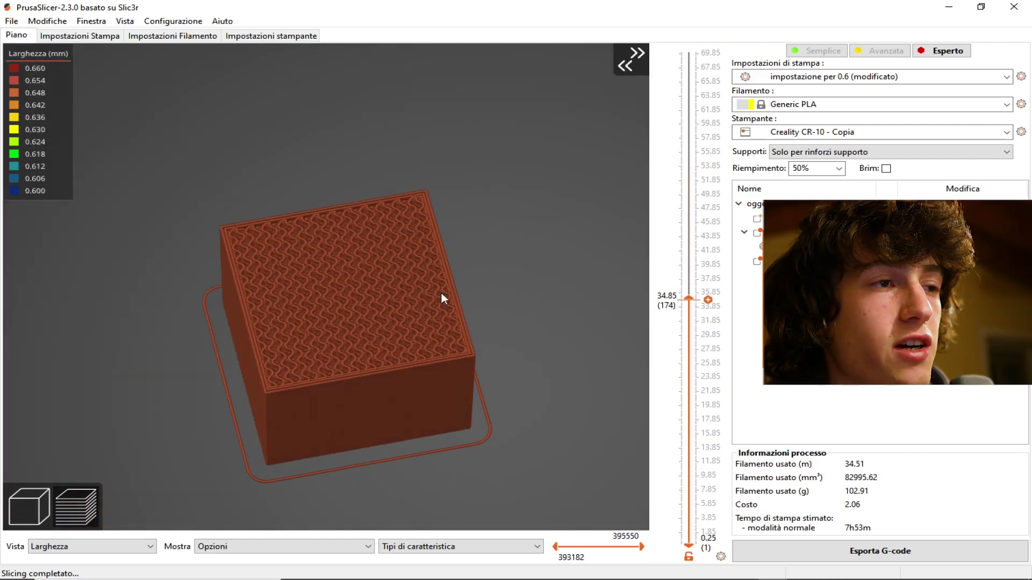
drag(485, 333, 447, 320)
click(30, 505)
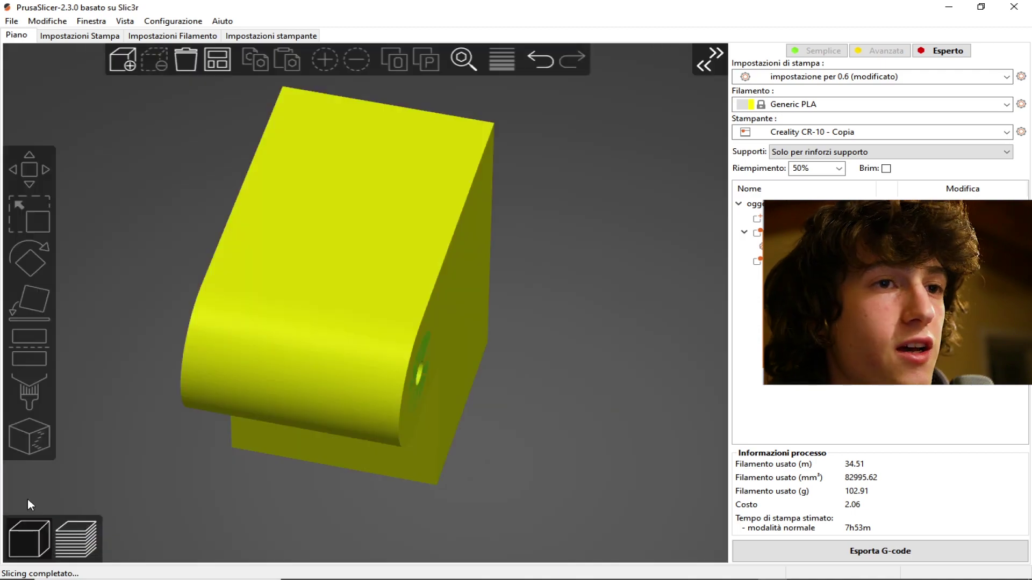
Step: Add an infill density override to mod2 and reslice, dropping the estimate to 86.95 g
mouse_move(561, 394)
mouse_down()
mouse_move(518, 414)
mouse_move(598, 402)
mouse_move(495, 462)
mouse_move(547, 425)
mouse_move(537, 440)
mouse_up()
mouse_move(684, 354)
mouse_down()
mouse_move(597, 366)
mouse_move(678, 314)
mouse_up()
click(768, 261)
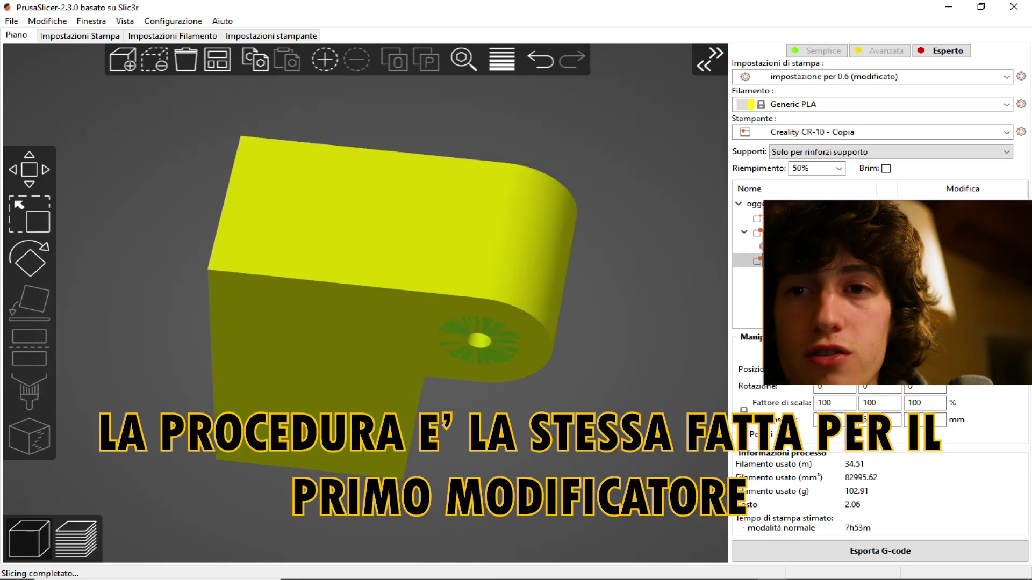
right_click(859, 261)
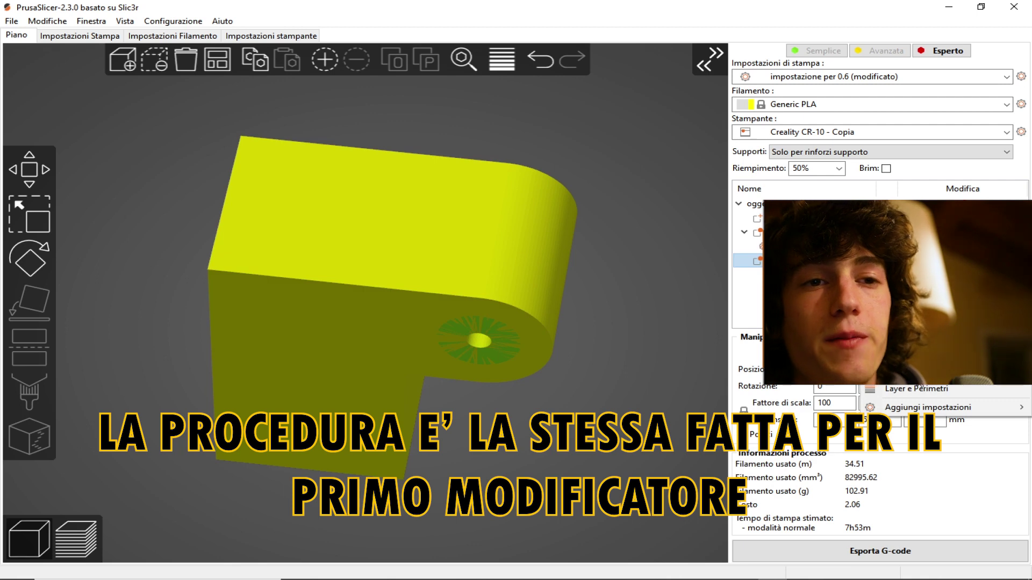
click(913, 370)
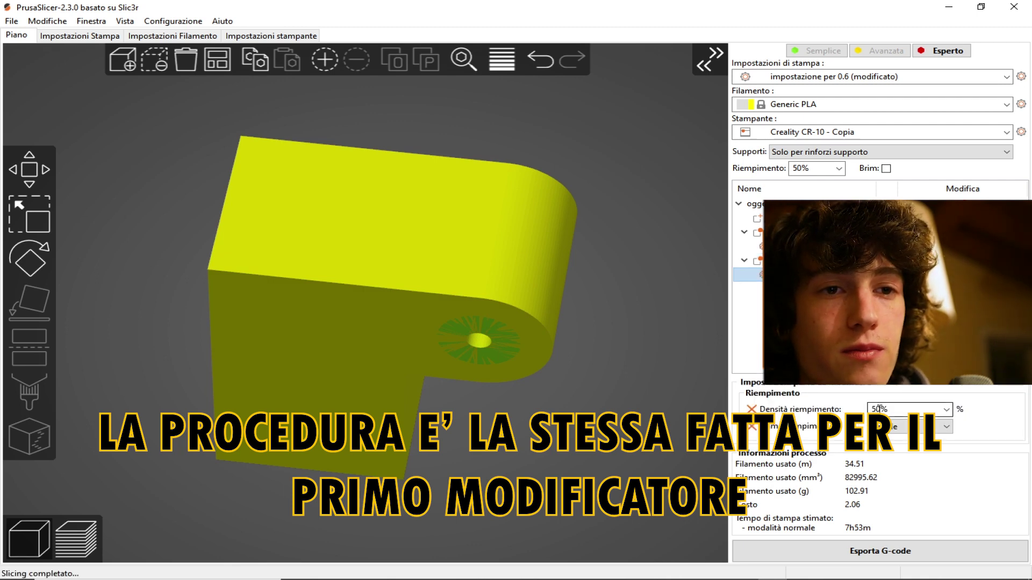
drag(881, 408, 869, 410)
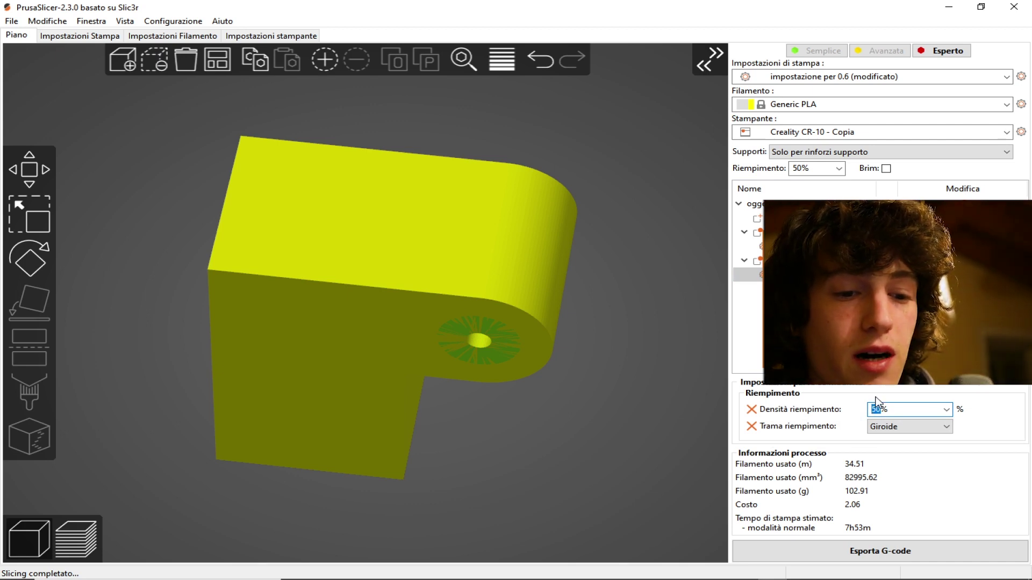
text(10)
click(645, 419)
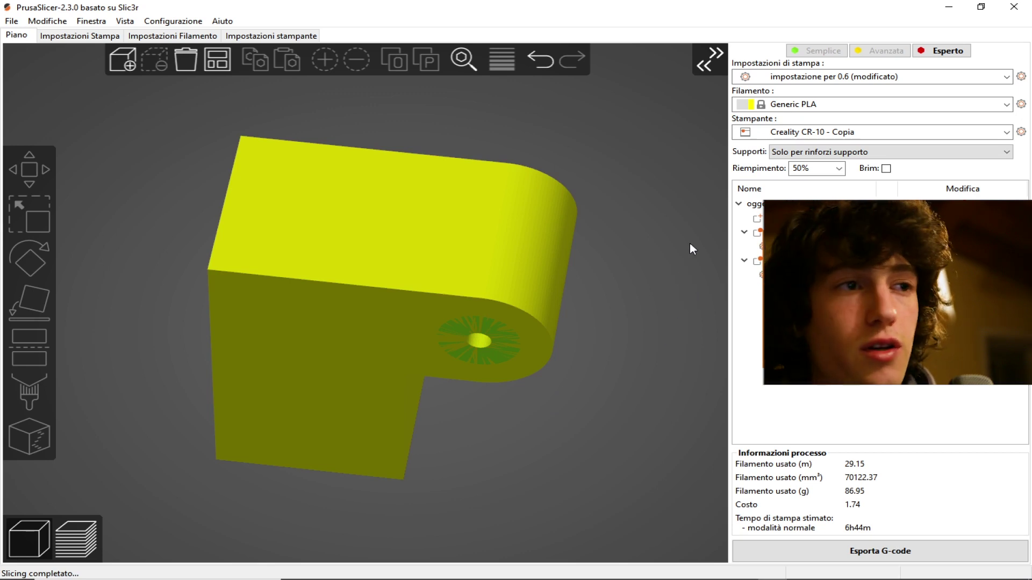
Step: Inspect the sliced preview layer by layer, up to 48.85 mm then down to 38.45 mm
key(Tab)
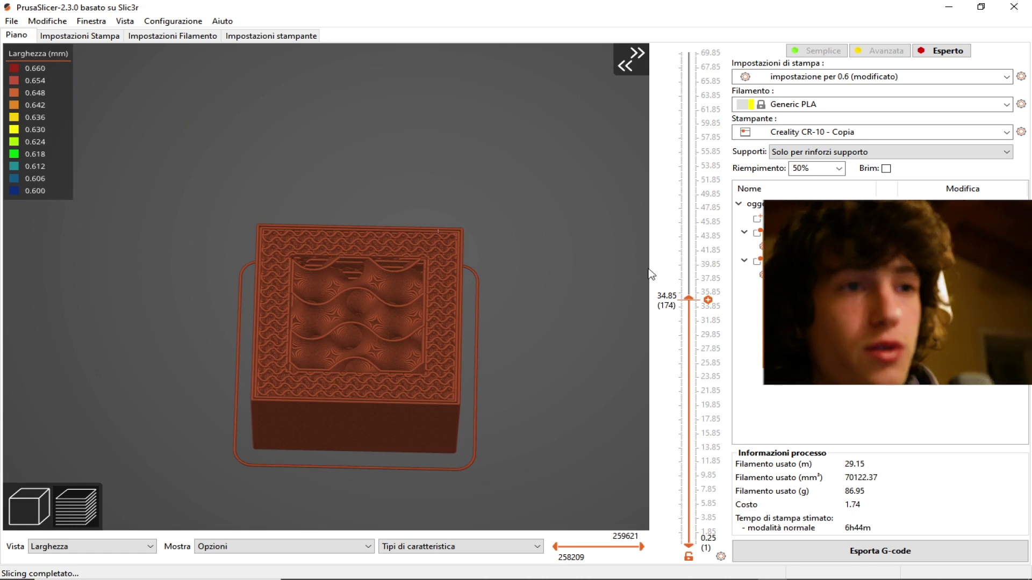
mouse_move(599, 285)
mouse_down()
mouse_move(524, 252)
mouse_move(490, 384)
mouse_move(534, 366)
mouse_move(548, 384)
mouse_up()
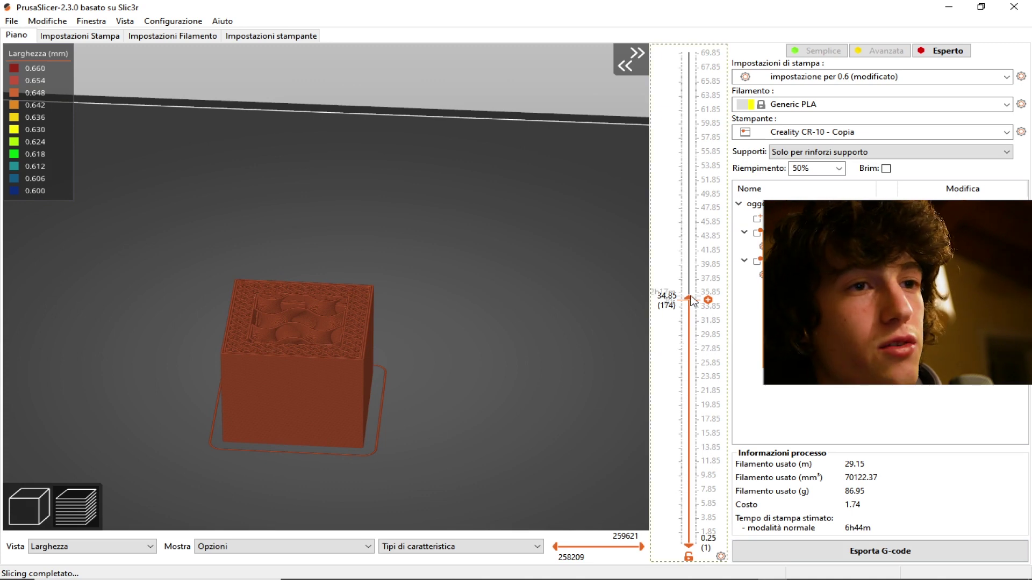
drag(690, 298, 689, 200)
drag(377, 226, 269, 263)
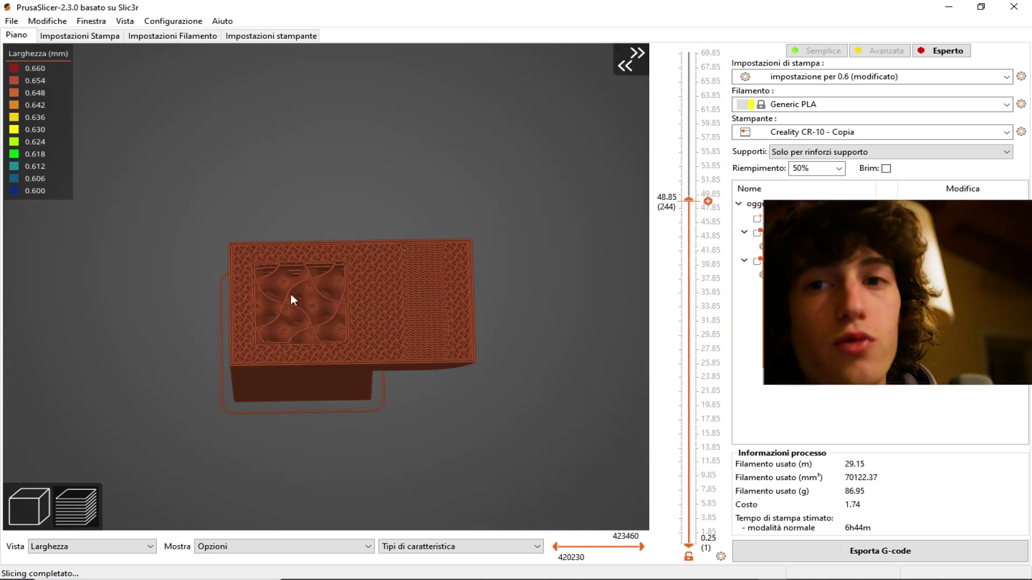
mouse_move(708, 201)
mouse_down()
mouse_move(704, 279)
mouse_move(704, 200)
mouse_up()
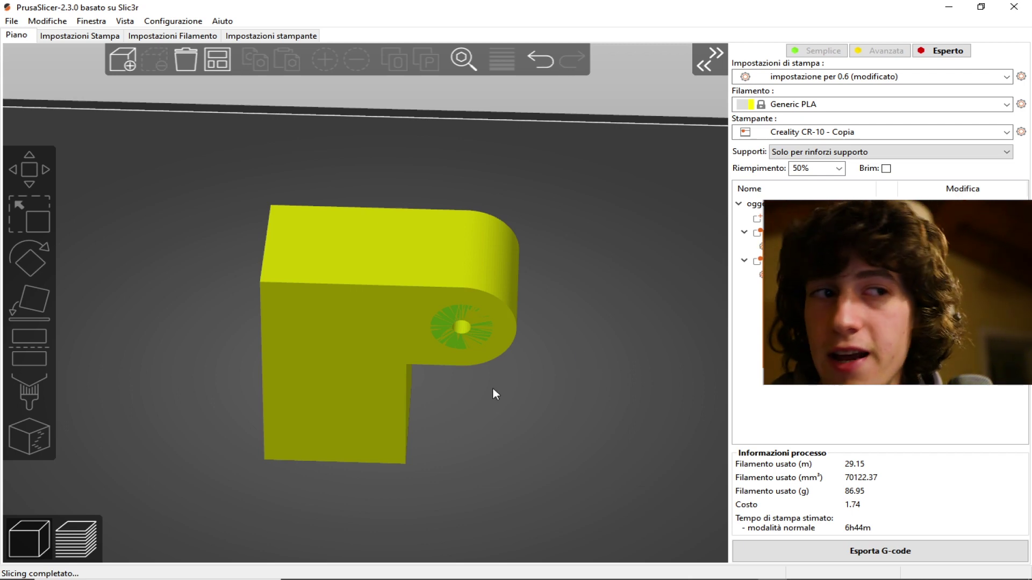
Step: Lay the L-shaped part on its side face with Place on Face
drag(481, 415, 566, 411)
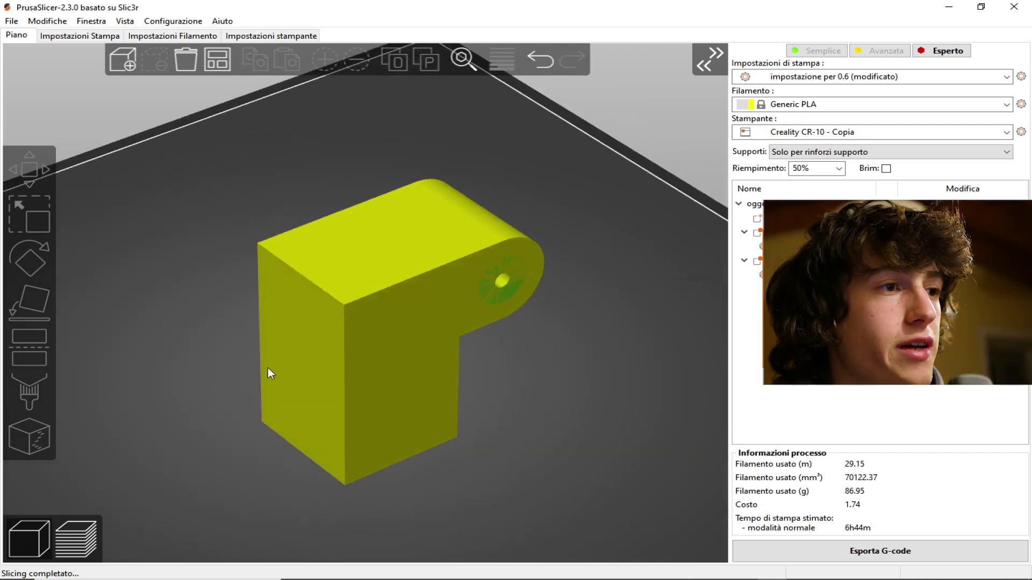
click(302, 363)
click(26, 312)
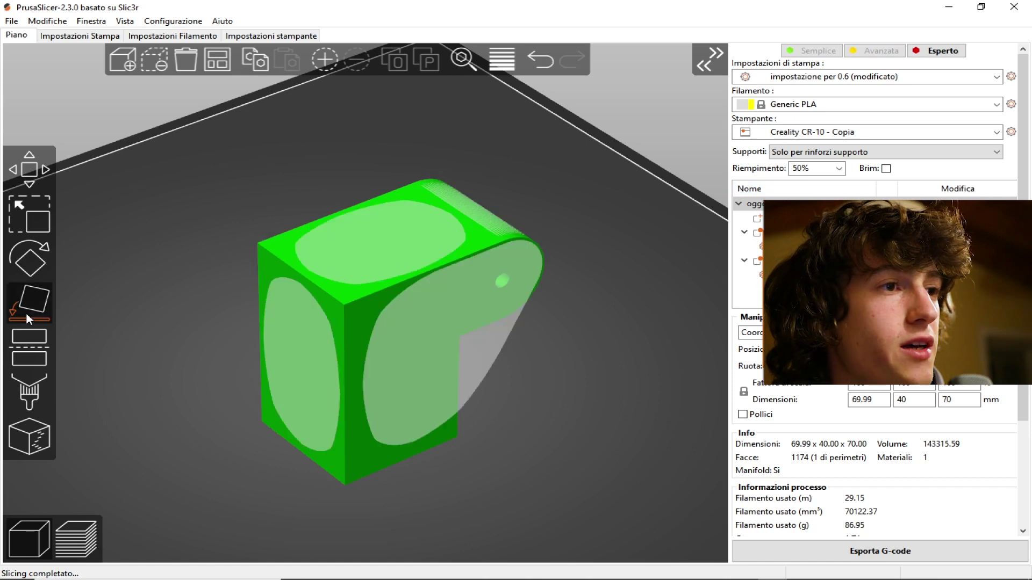
click(311, 344)
click(661, 350)
mouse_move(681, 337)
mouse_down()
mouse_move(594, 339)
mouse_move(569, 323)
mouse_move(688, 325)
mouse_move(299, 320)
mouse_move(295, 329)
mouse_up()
Step: Scale the part up to 169.48%, about 118.64 x 67.79 x 118.63 mm
click(364, 383)
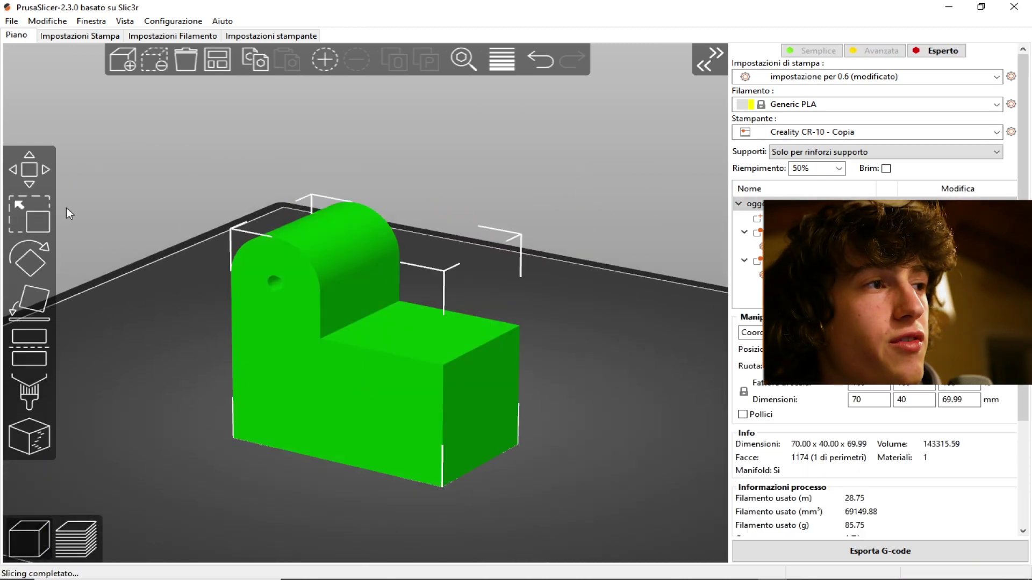
click(22, 225)
drag(497, 237, 637, 140)
scroll(627, 291, down, 3)
scroll(617, 314, down, 3)
mouse_move(617, 314)
mouse_down()
mouse_move(527, 335)
mouse_move(191, 301)
mouse_move(96, 274)
mouse_move(211, 341)
mouse_move(339, 310)
mouse_move(295, 311)
mouse_move(502, 293)
mouse_up()
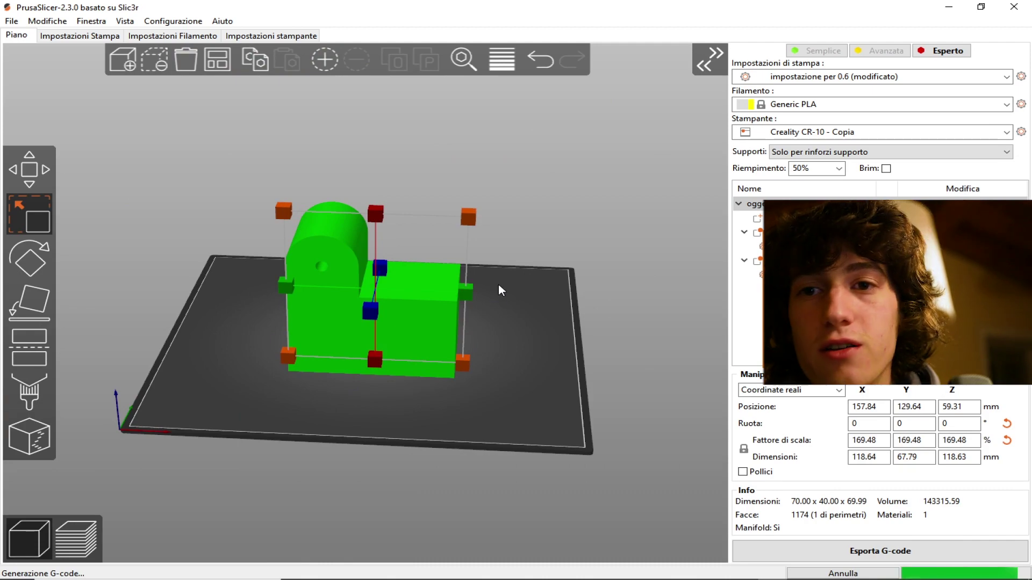